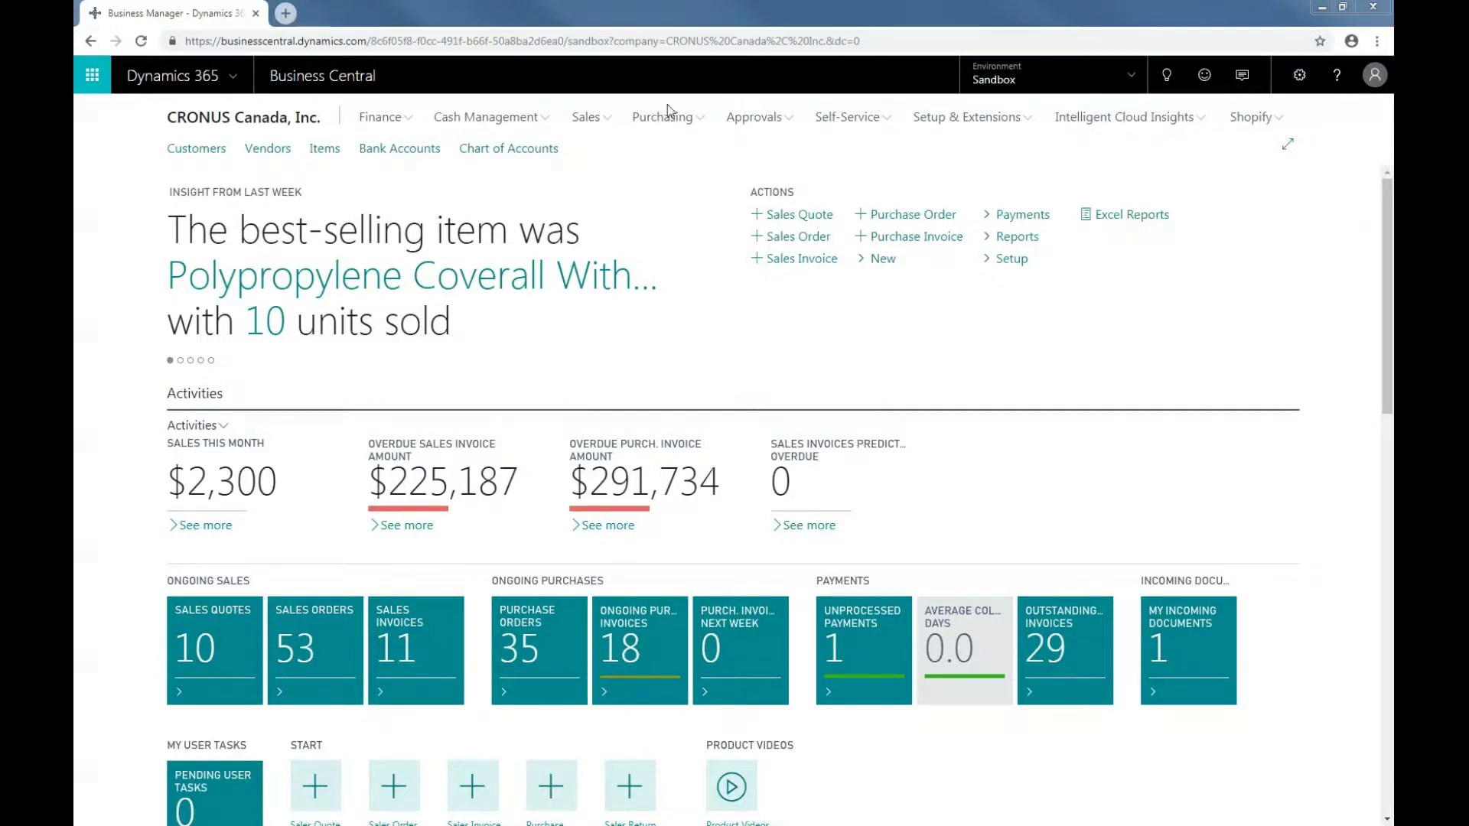
# Step: Start a new sales order for customer 10000 Adatum Corporation
pyautogui.click(598, 120)
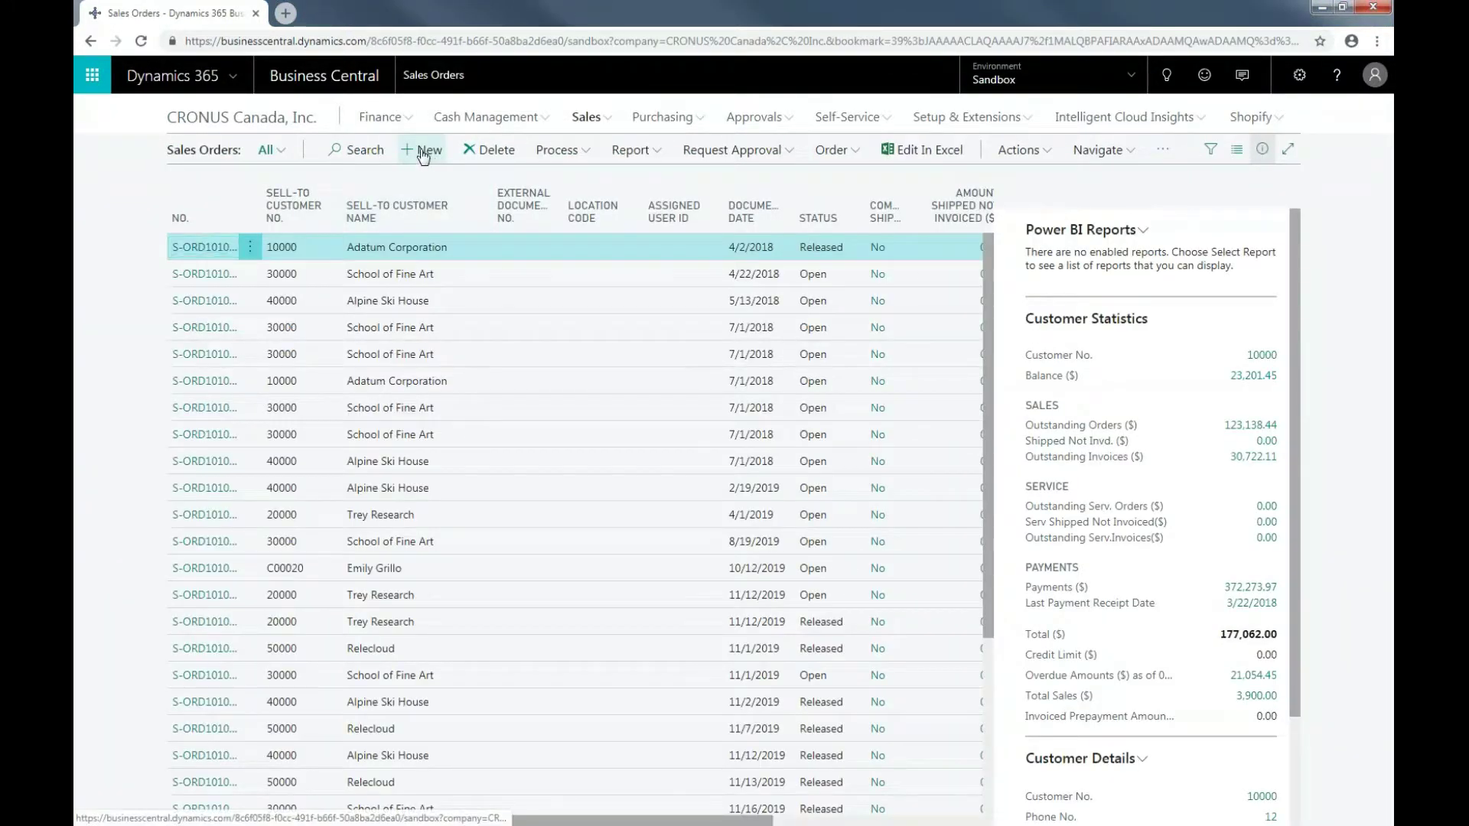
pyautogui.click(423, 152)
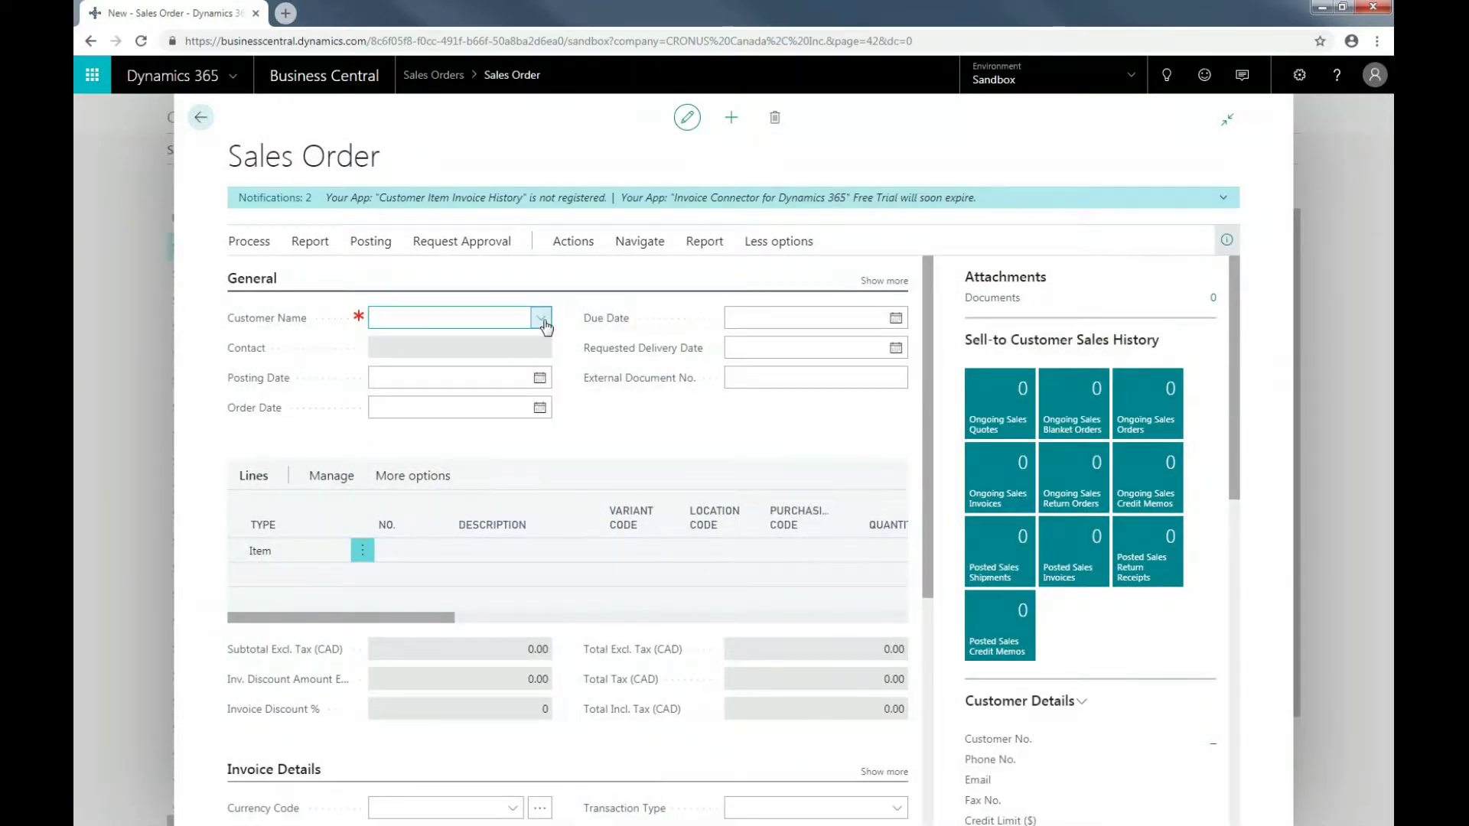
pyautogui.click(541, 320)
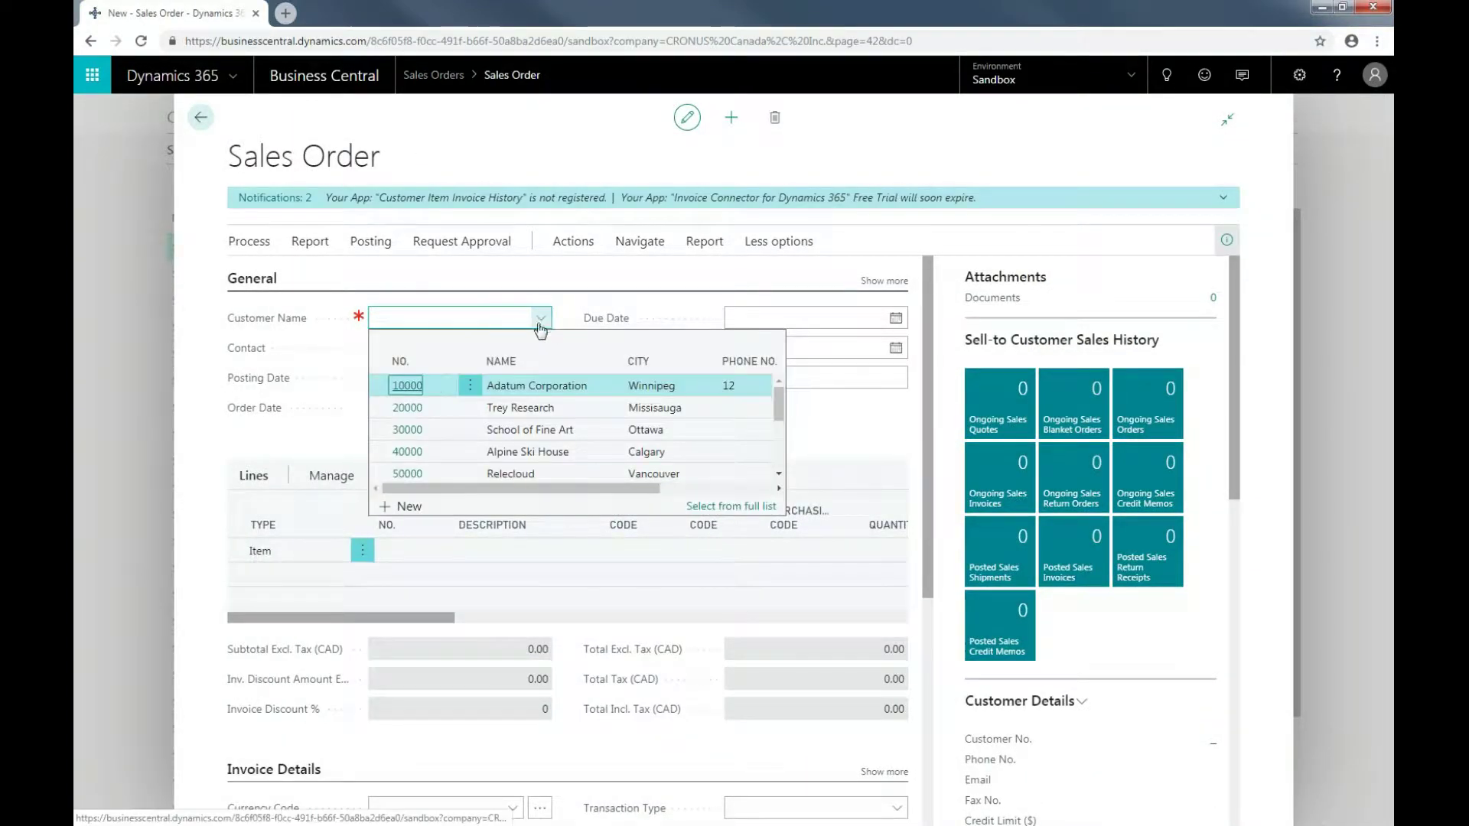
pyautogui.click(407, 386)
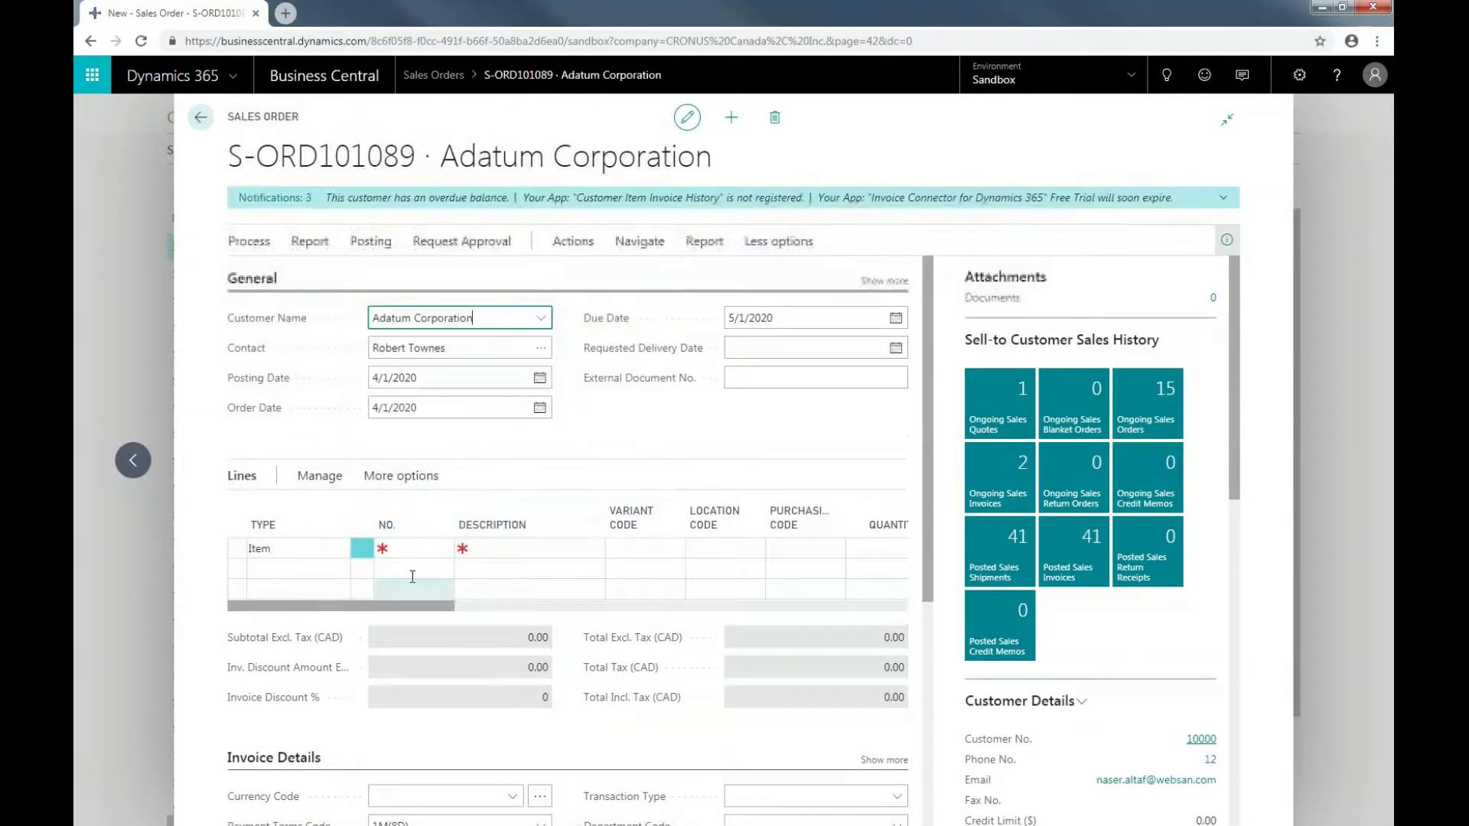
# Step: Add a line for 1 MOSCOW Swivel Chair, red (item 1980-S)
pyautogui.click(421, 549)
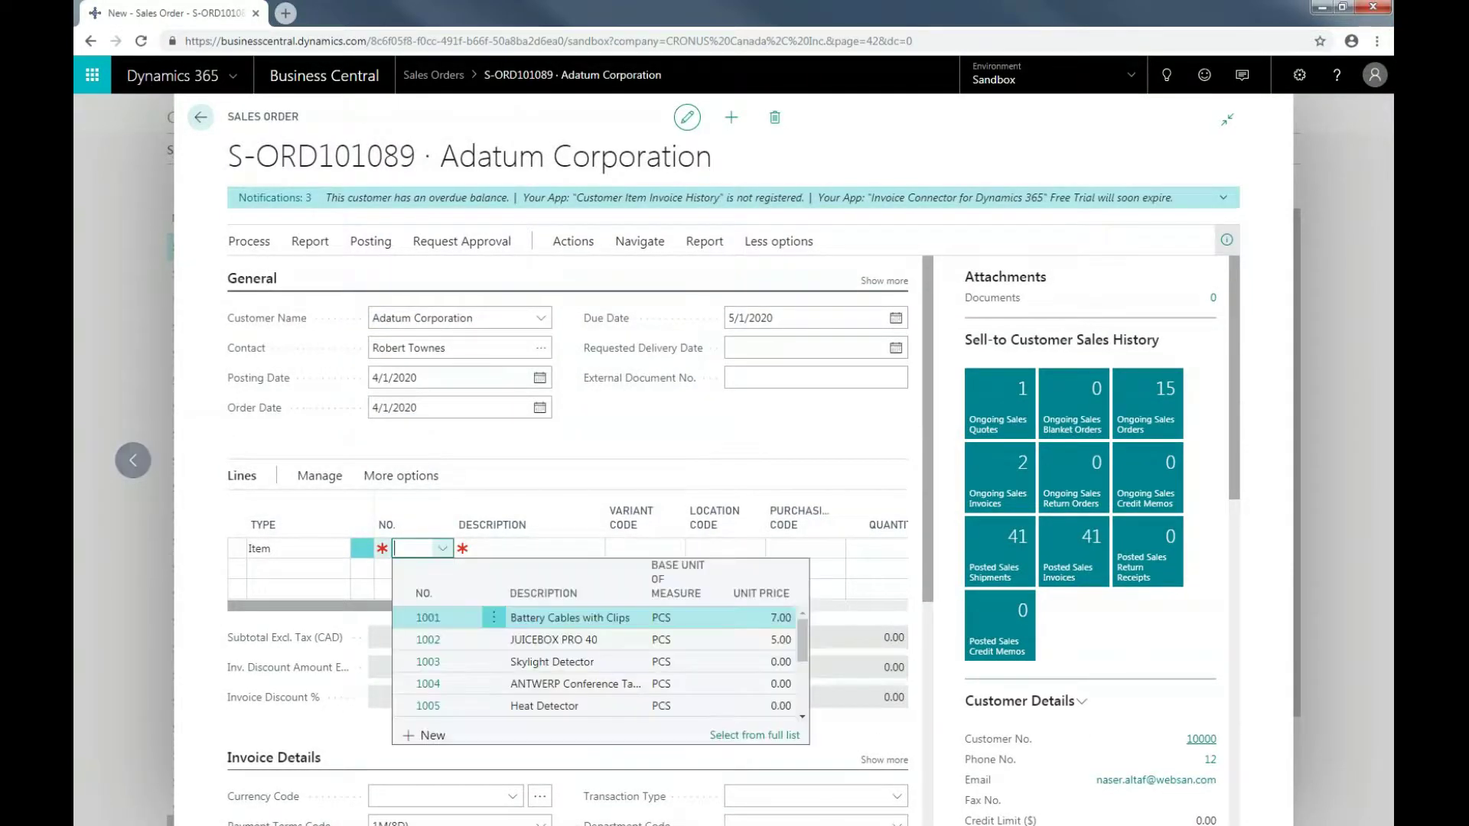
pyautogui.write('1980')
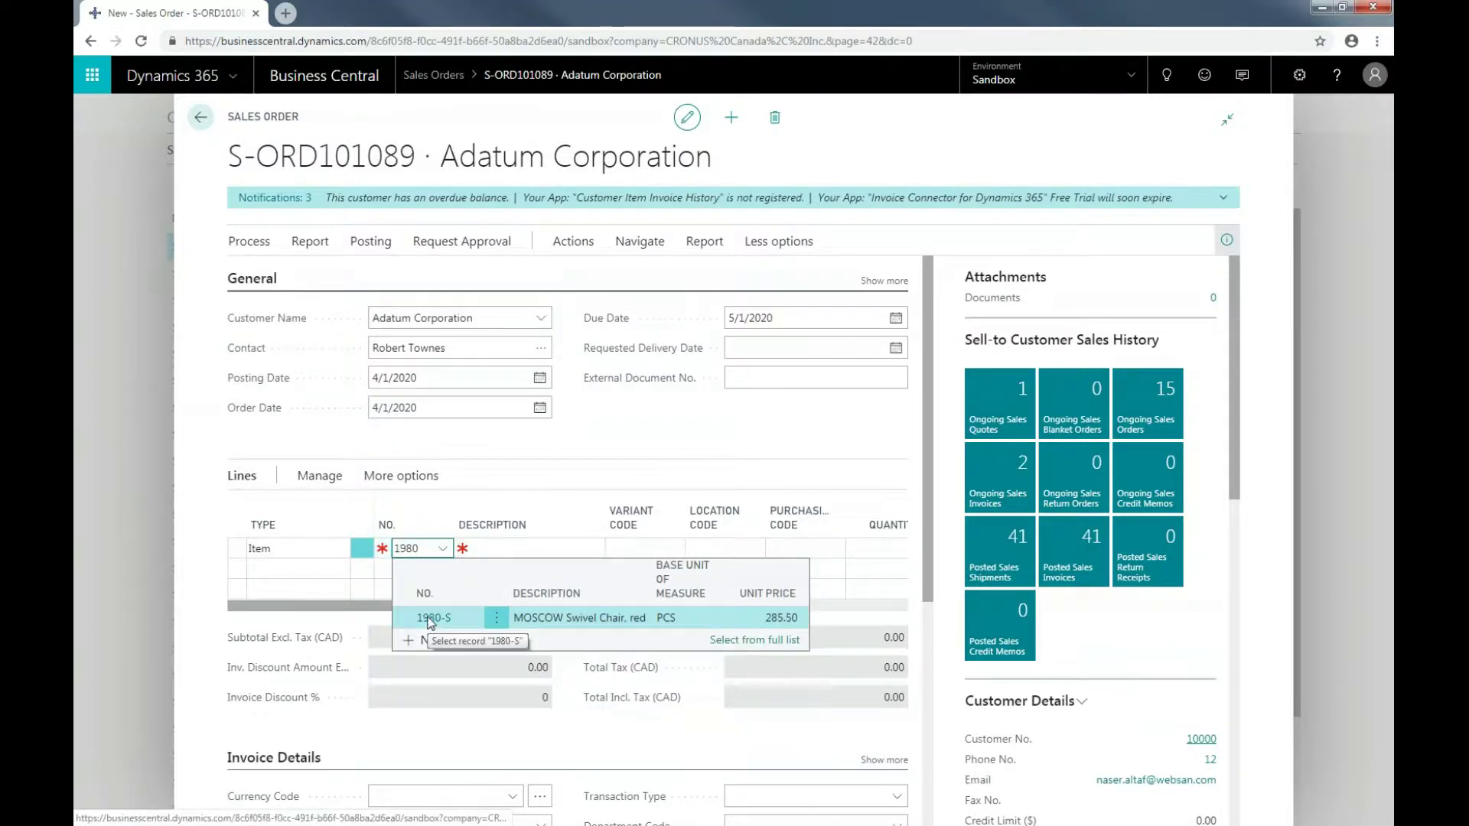
pyautogui.click(431, 618)
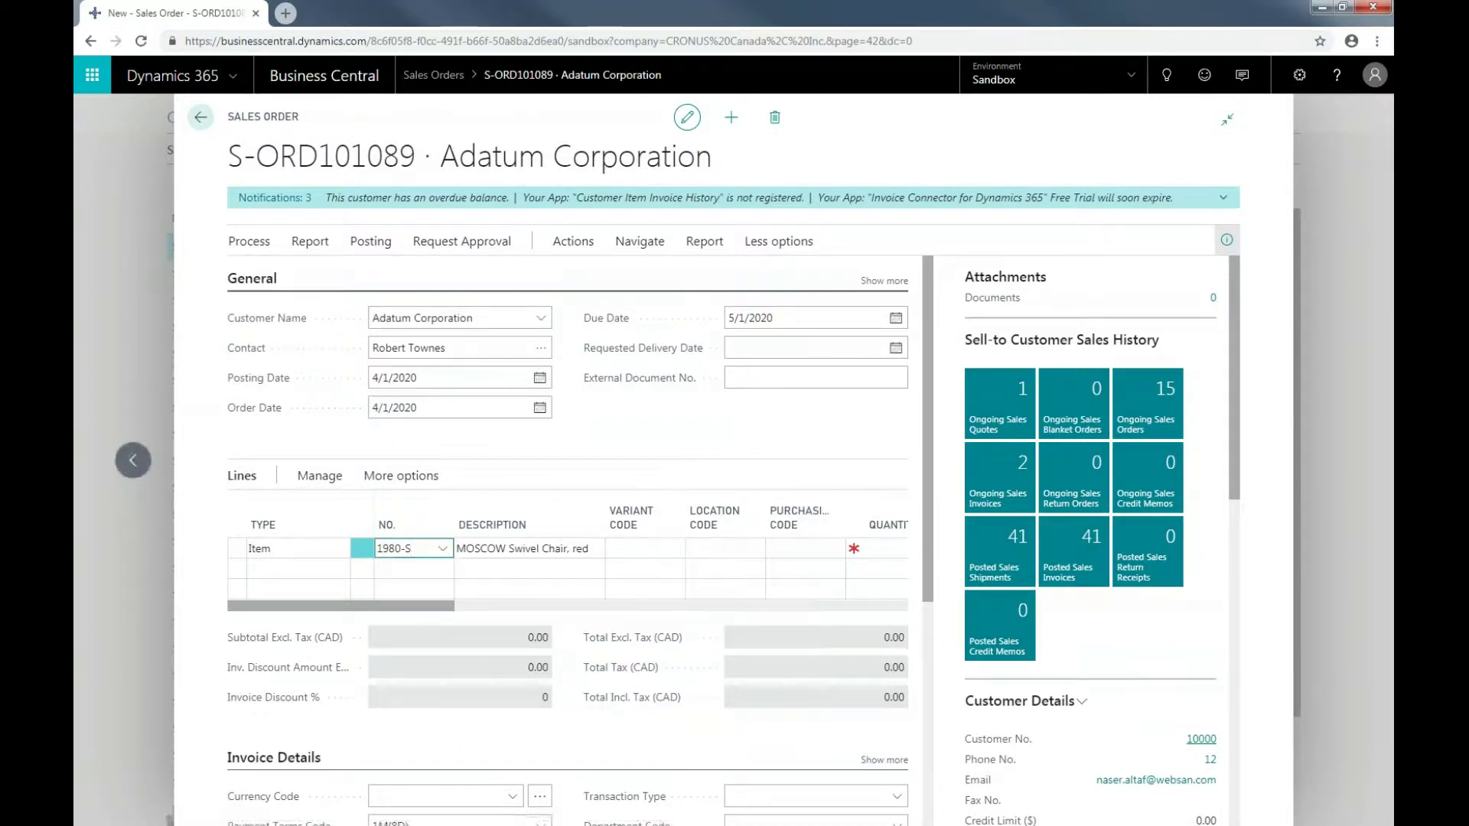
pyautogui.click(872, 543)
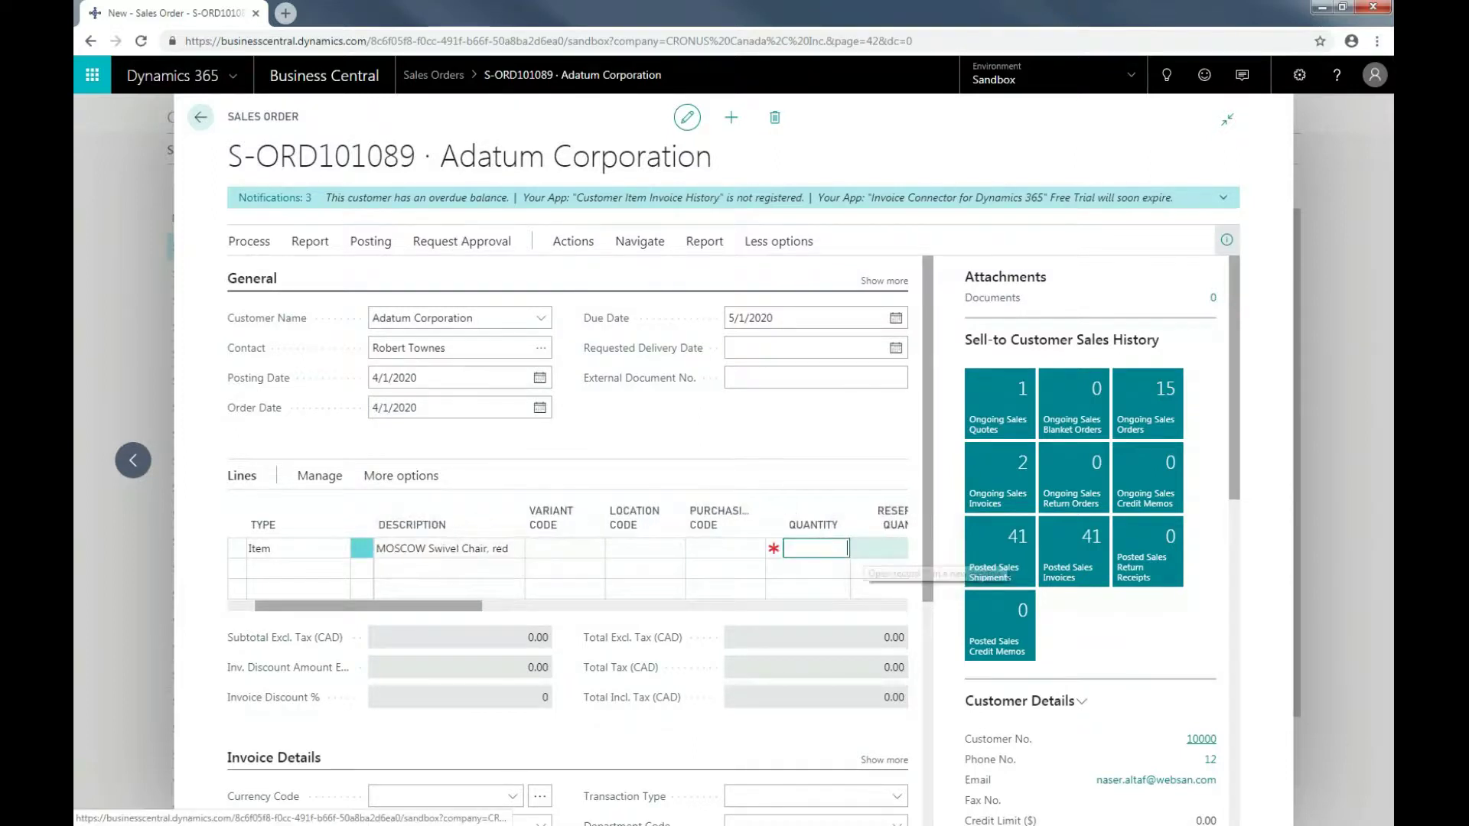
pyautogui.write('1')
pyautogui.press('Tab')
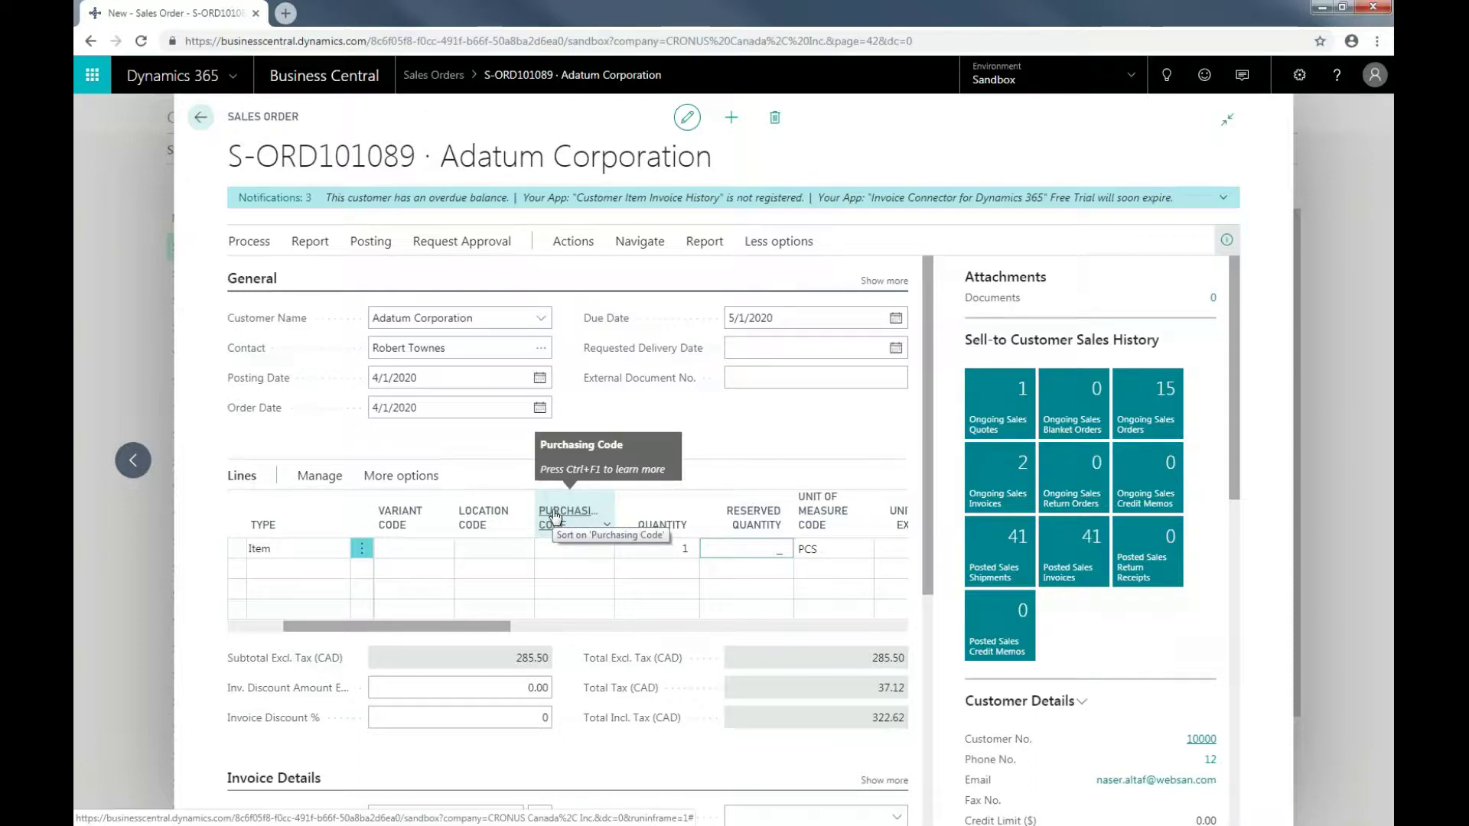
# Step: Personalize the sales order page to show the Purchasing Code field on the order lines
pyautogui.click(1299, 75)
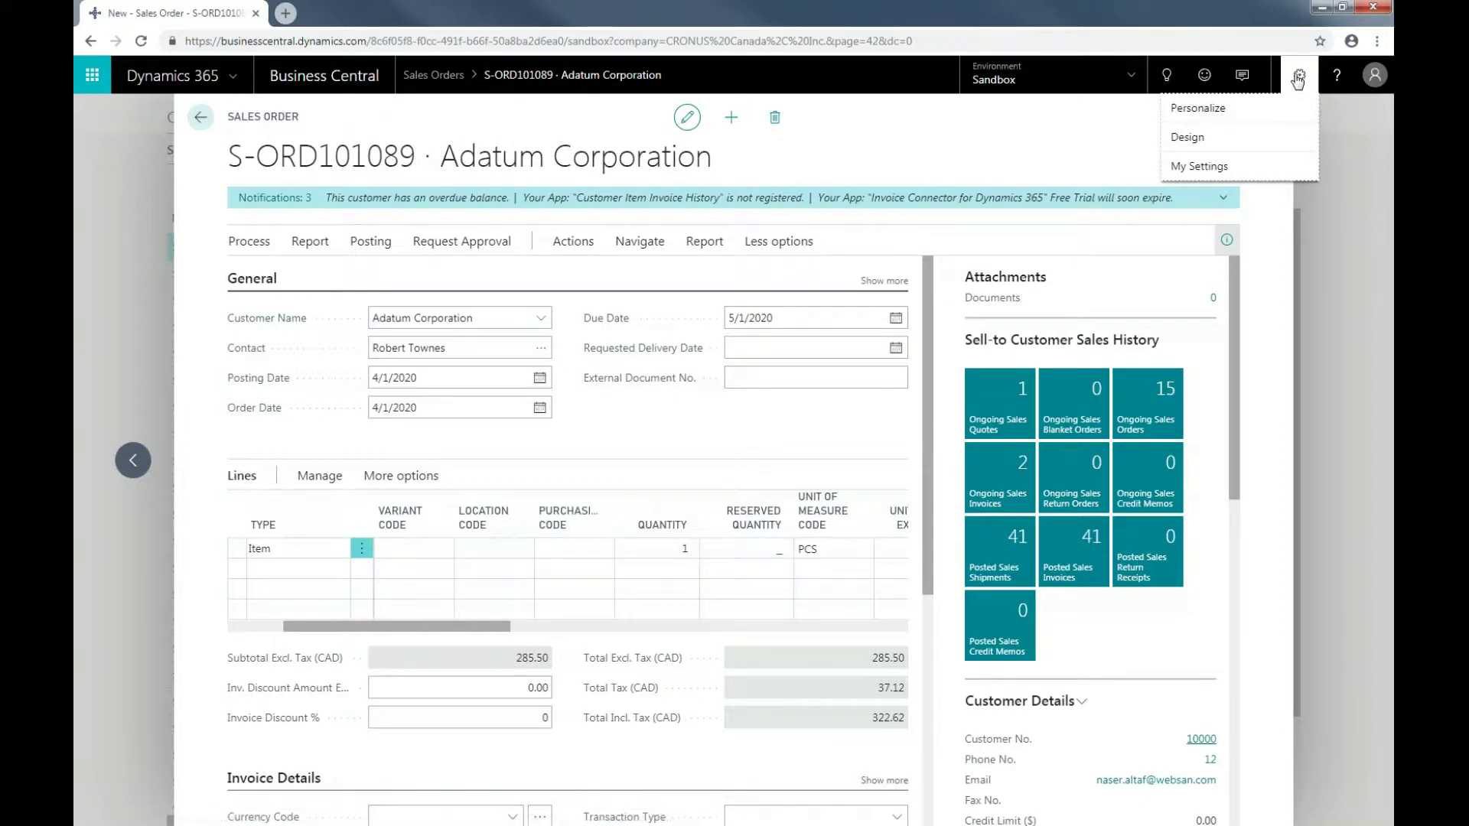
pyautogui.click(1199, 108)
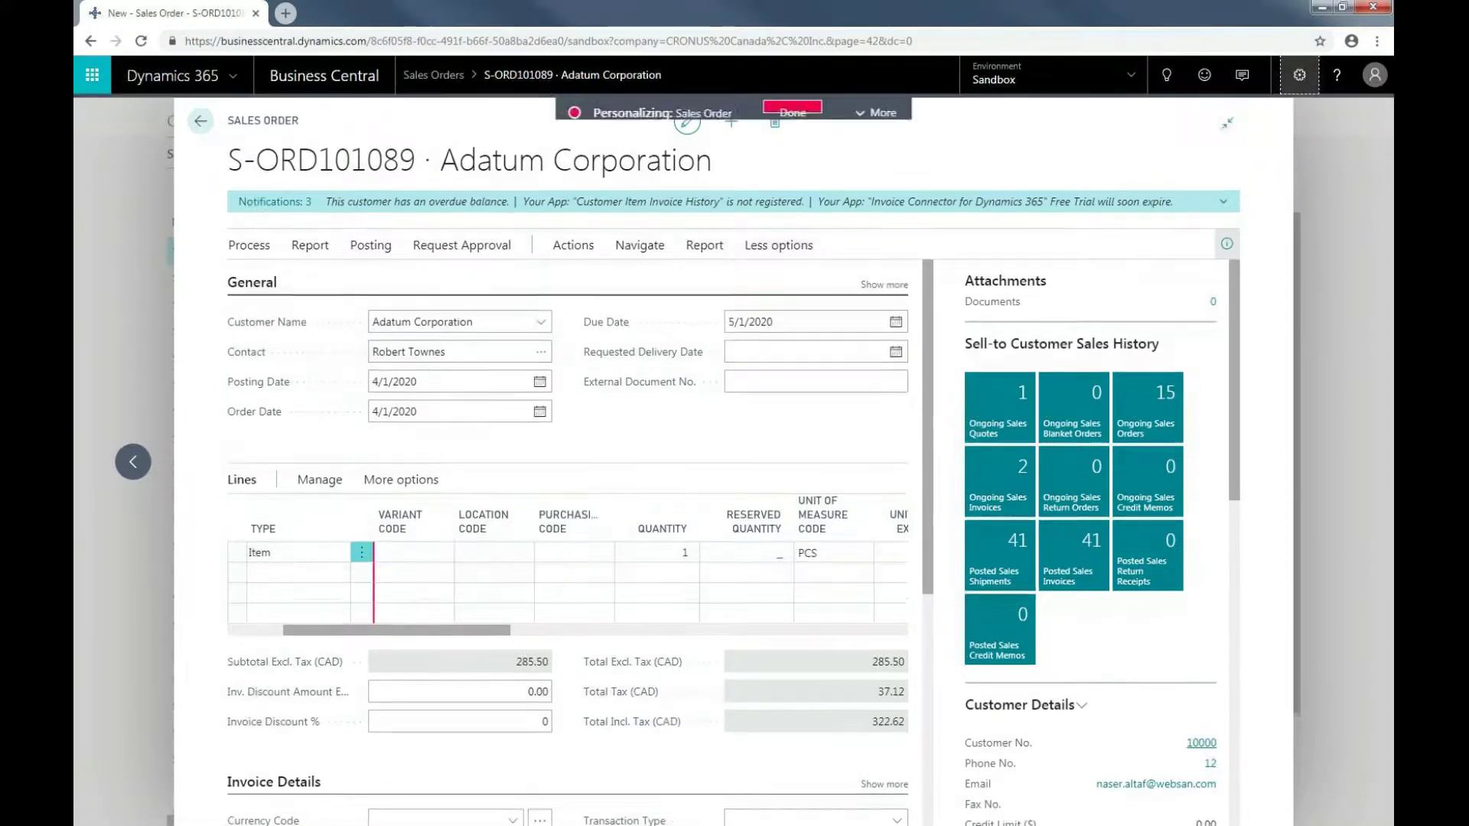
pyautogui.click(876, 112)
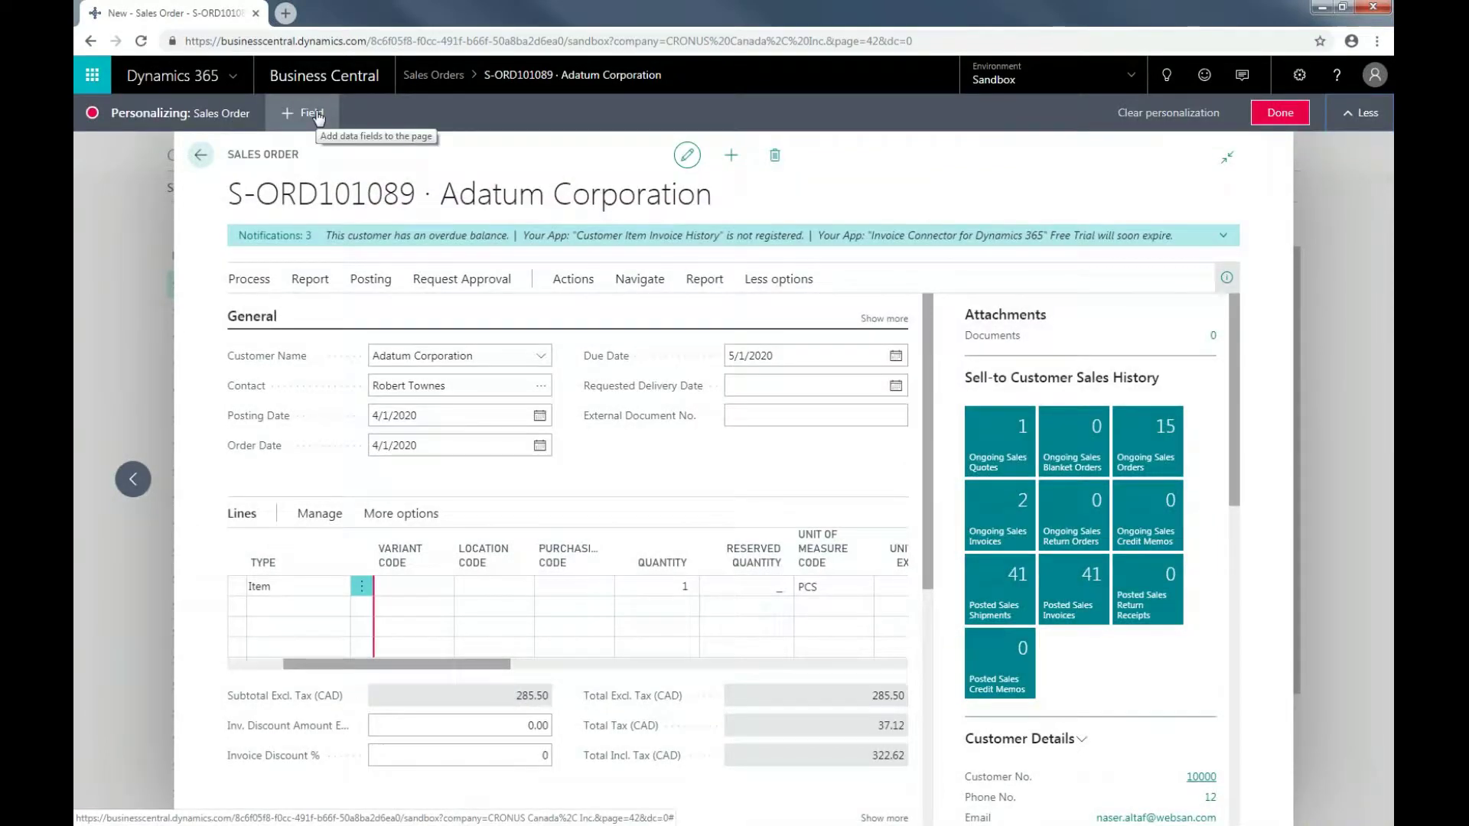
pyautogui.click(305, 113)
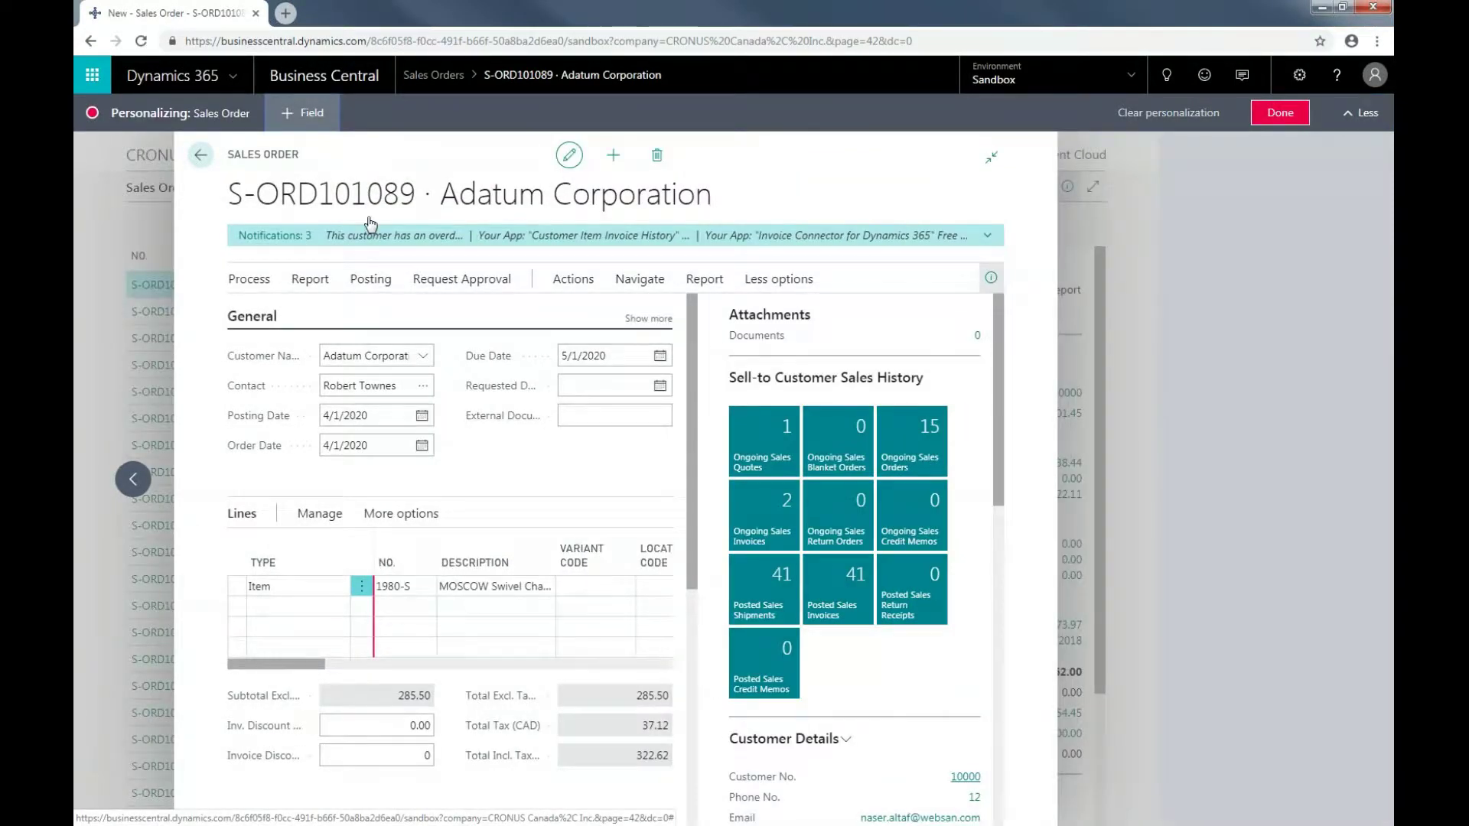
pyautogui.click(626, 587)
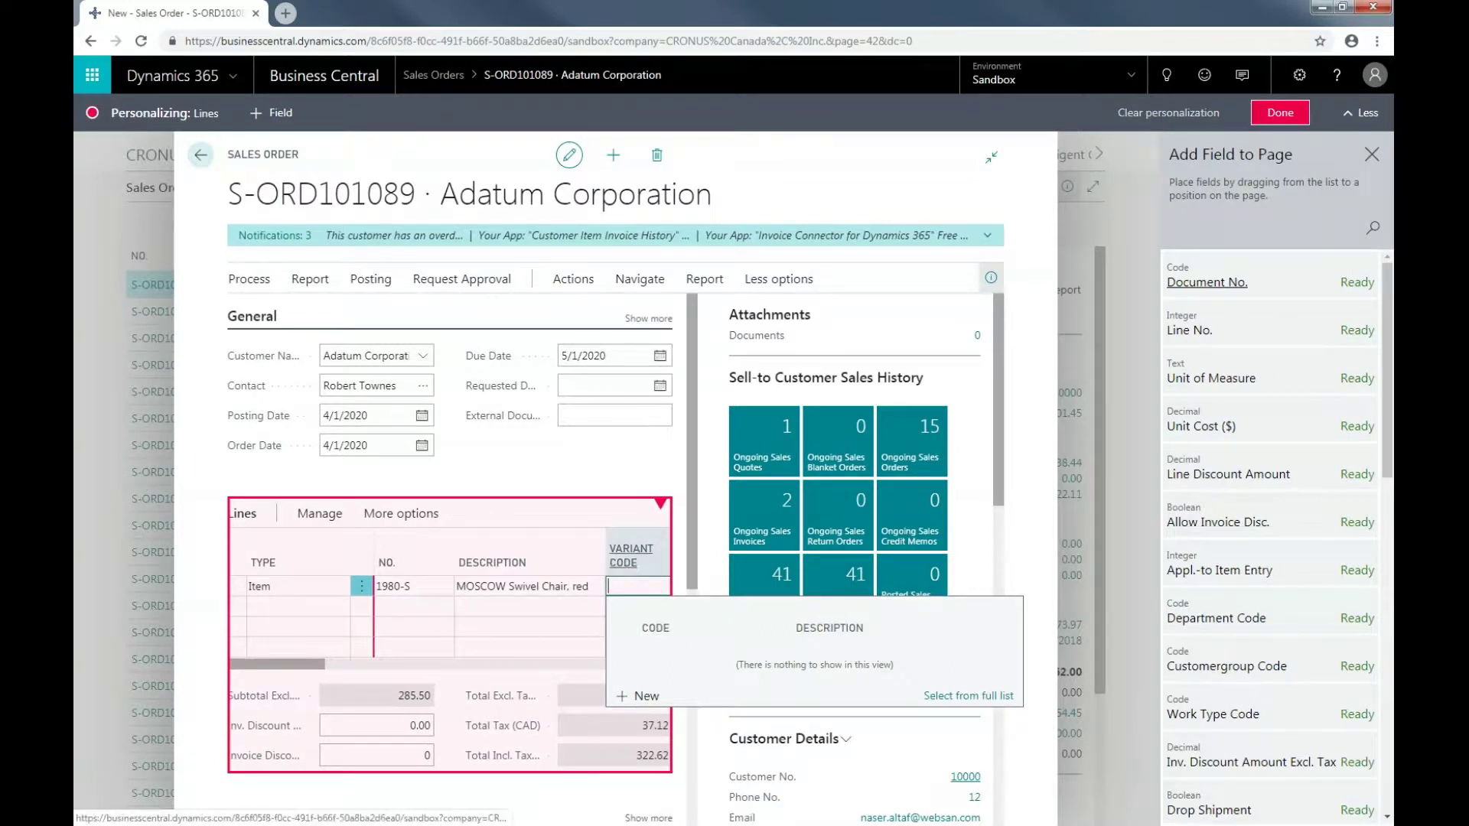
pyautogui.click(1369, 229)
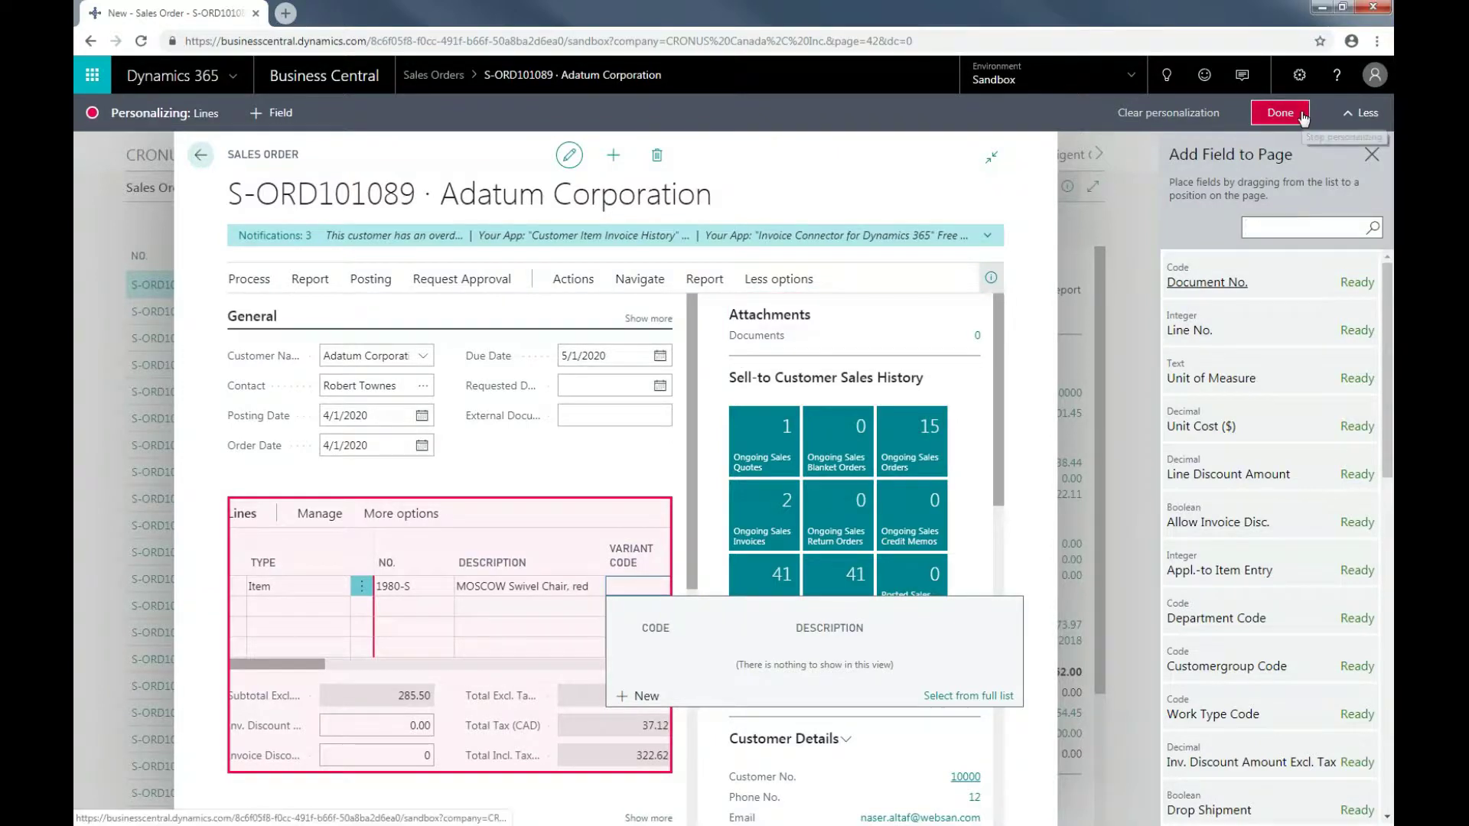
pyautogui.click(1280, 112)
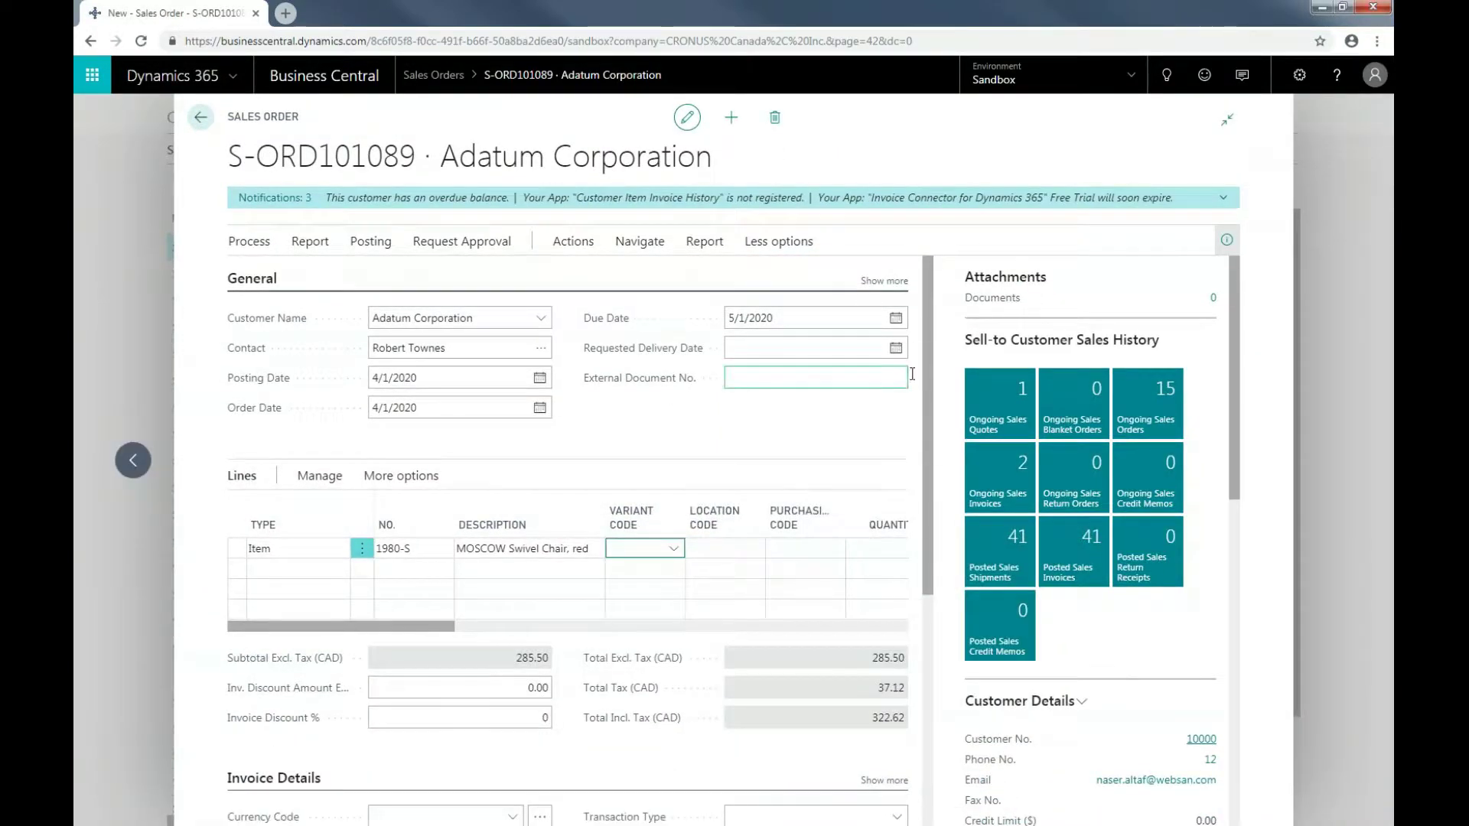
# Step: Set the swivel chair line's Purchasing Code to SPECIAL
pyautogui.click(821, 555)
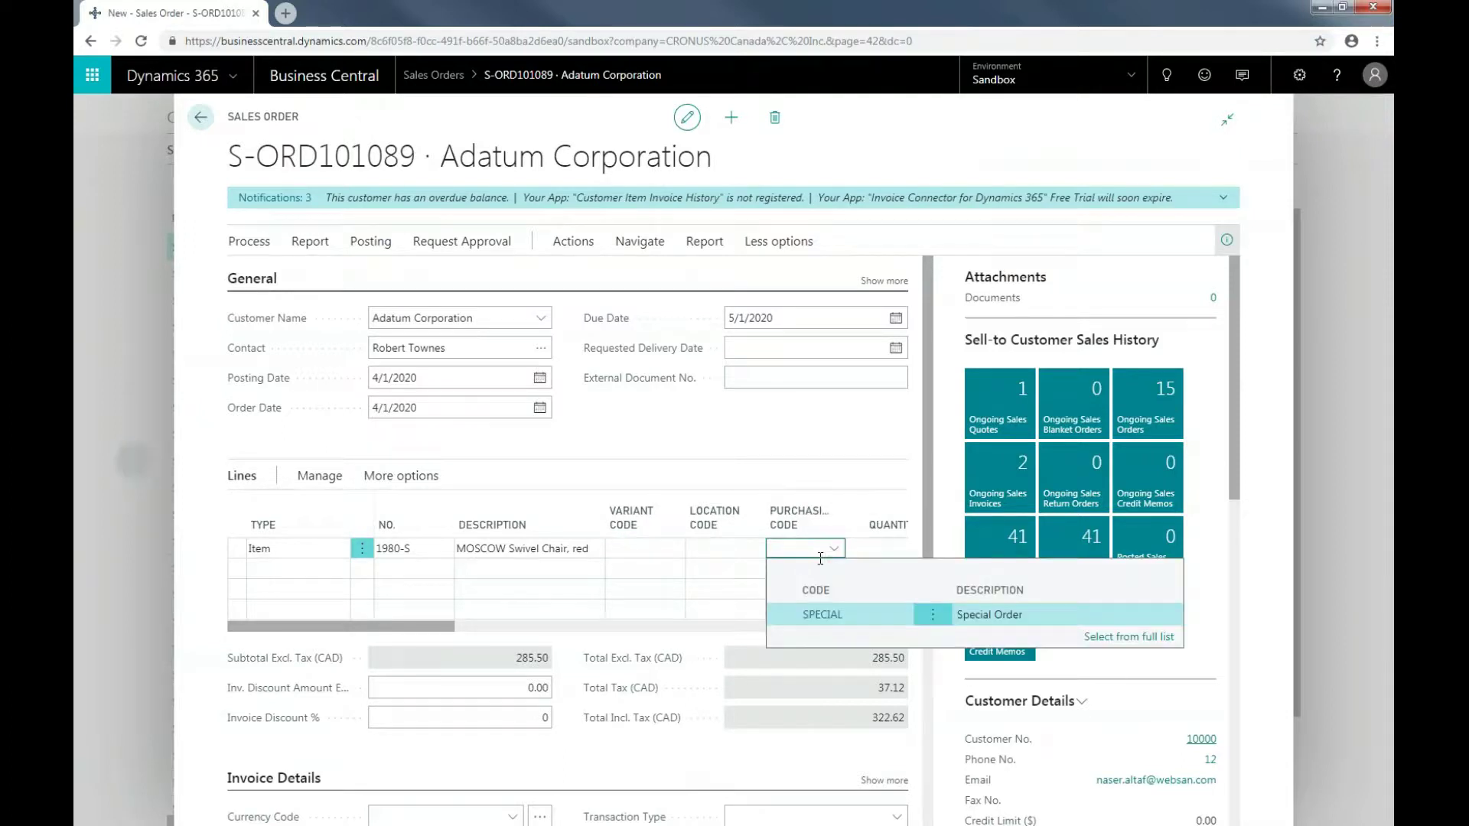
pyautogui.click(823, 617)
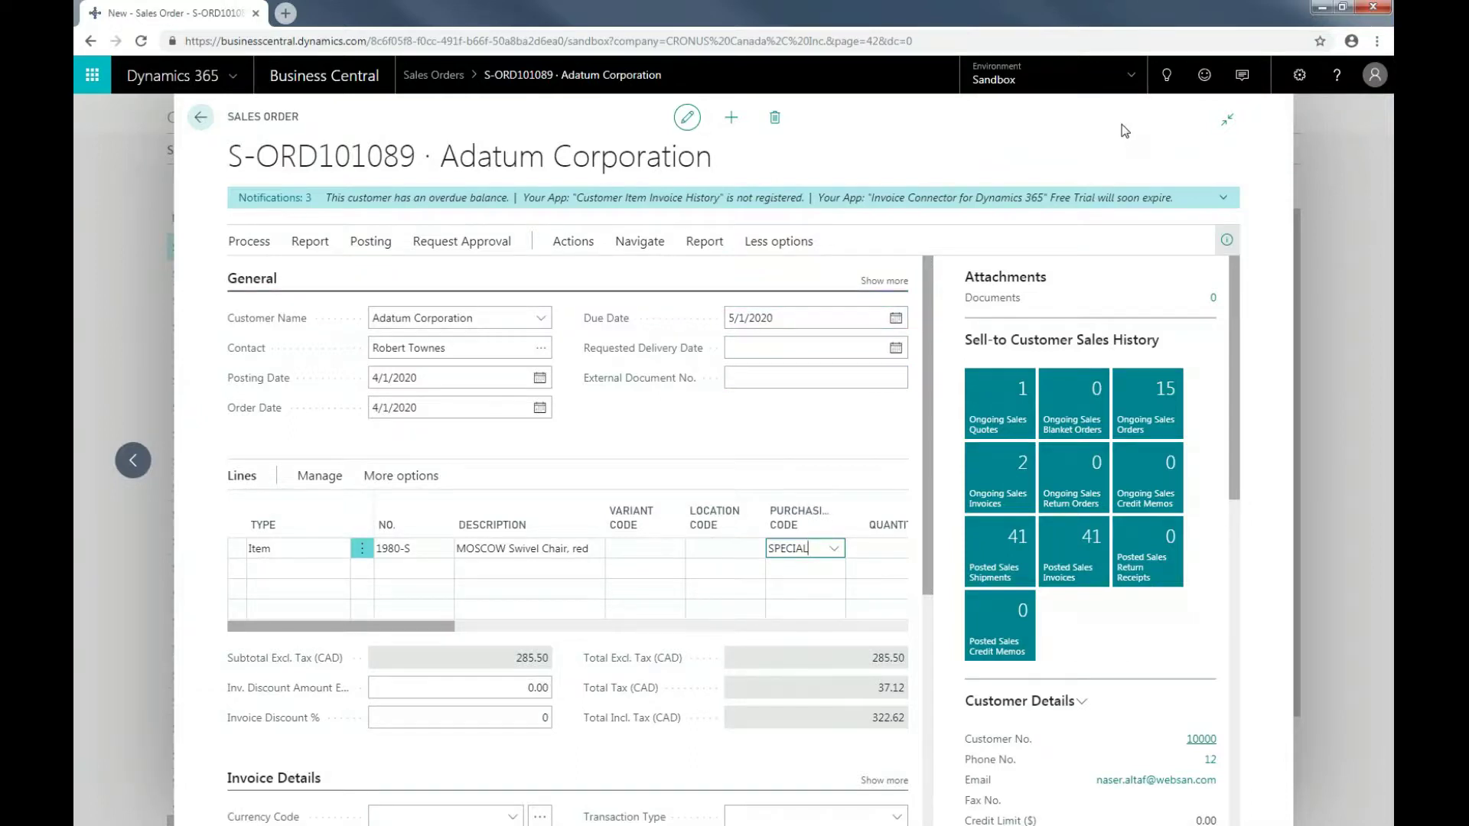
pyautogui.click(1170, 75)
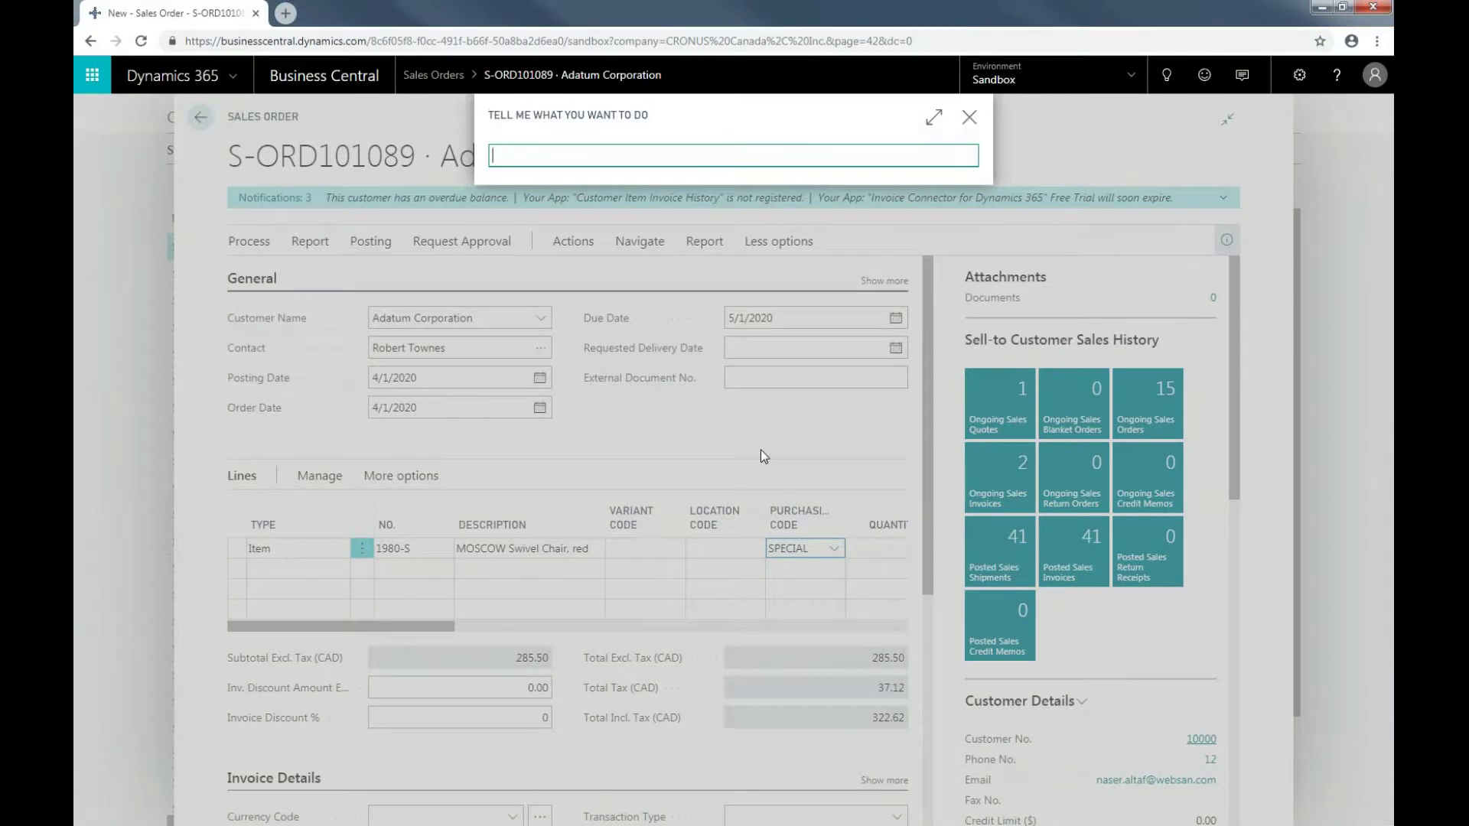
# Step: Open the Requisition Worksheets page via 'requ' and launch Special Order > Get Sales Orders
pyautogui.write('requ')
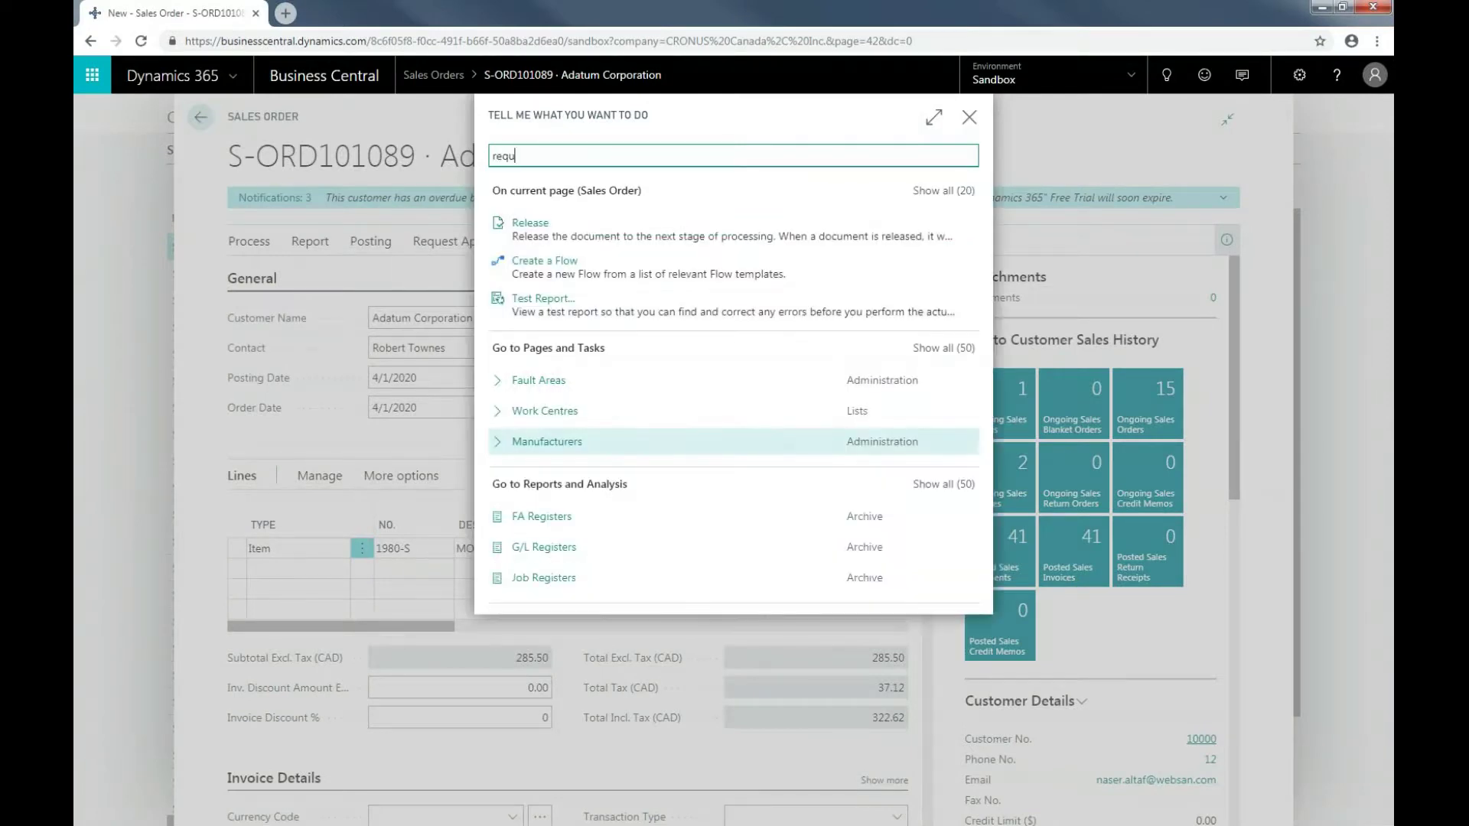
pyautogui.click(604, 342)
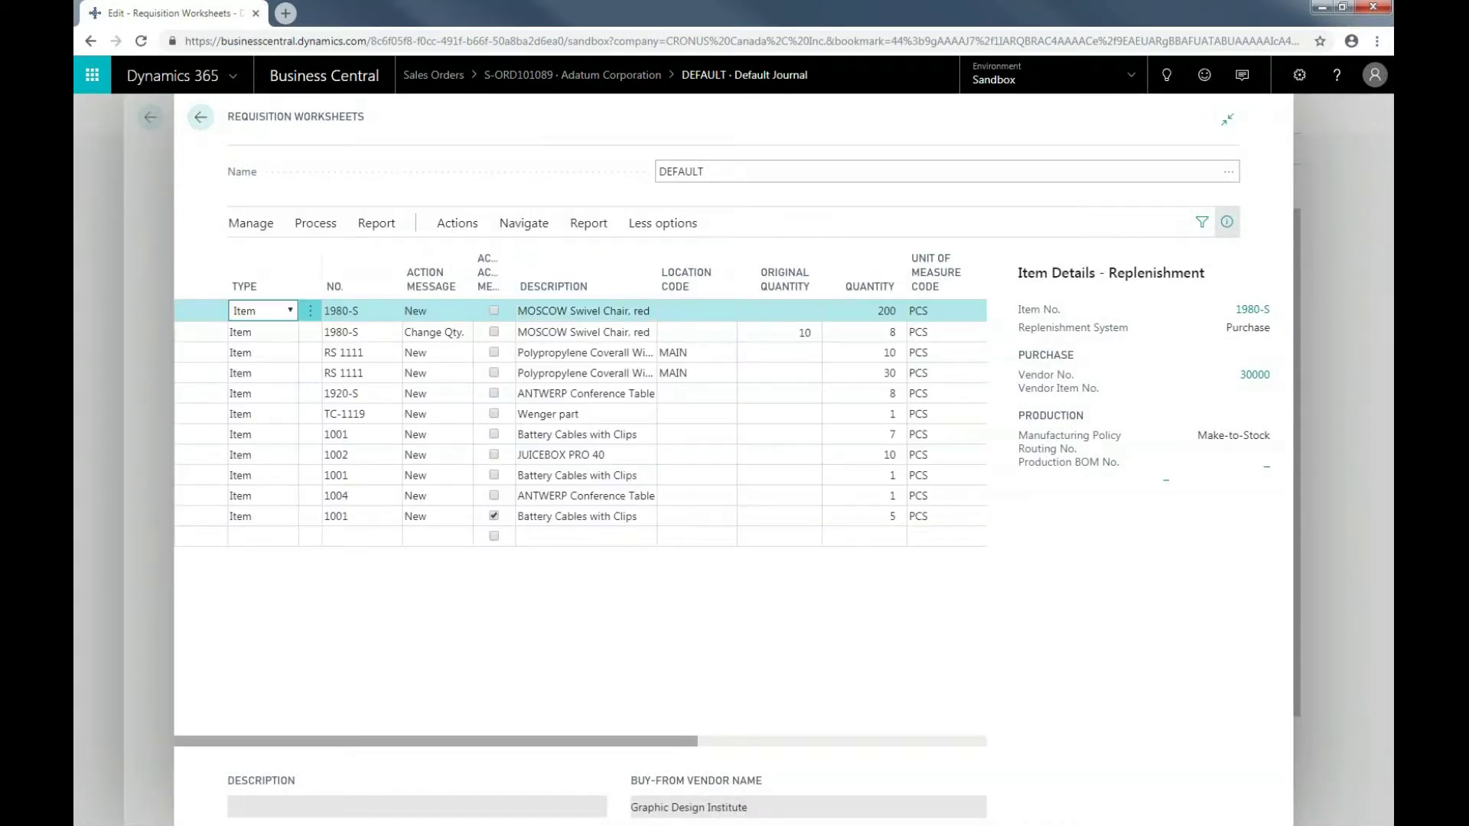
pyautogui.click(457, 223)
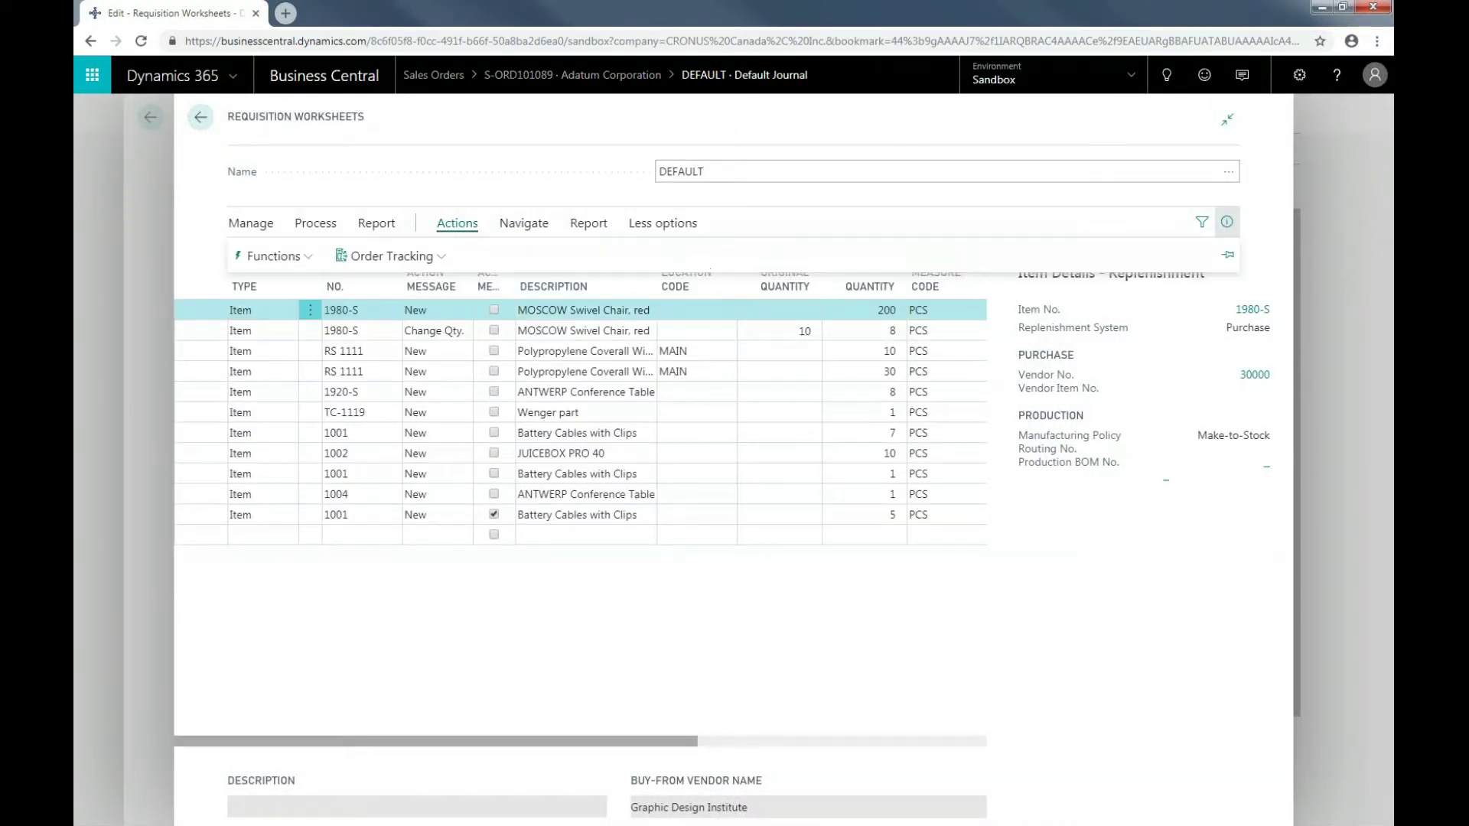
pyautogui.click(275, 257)
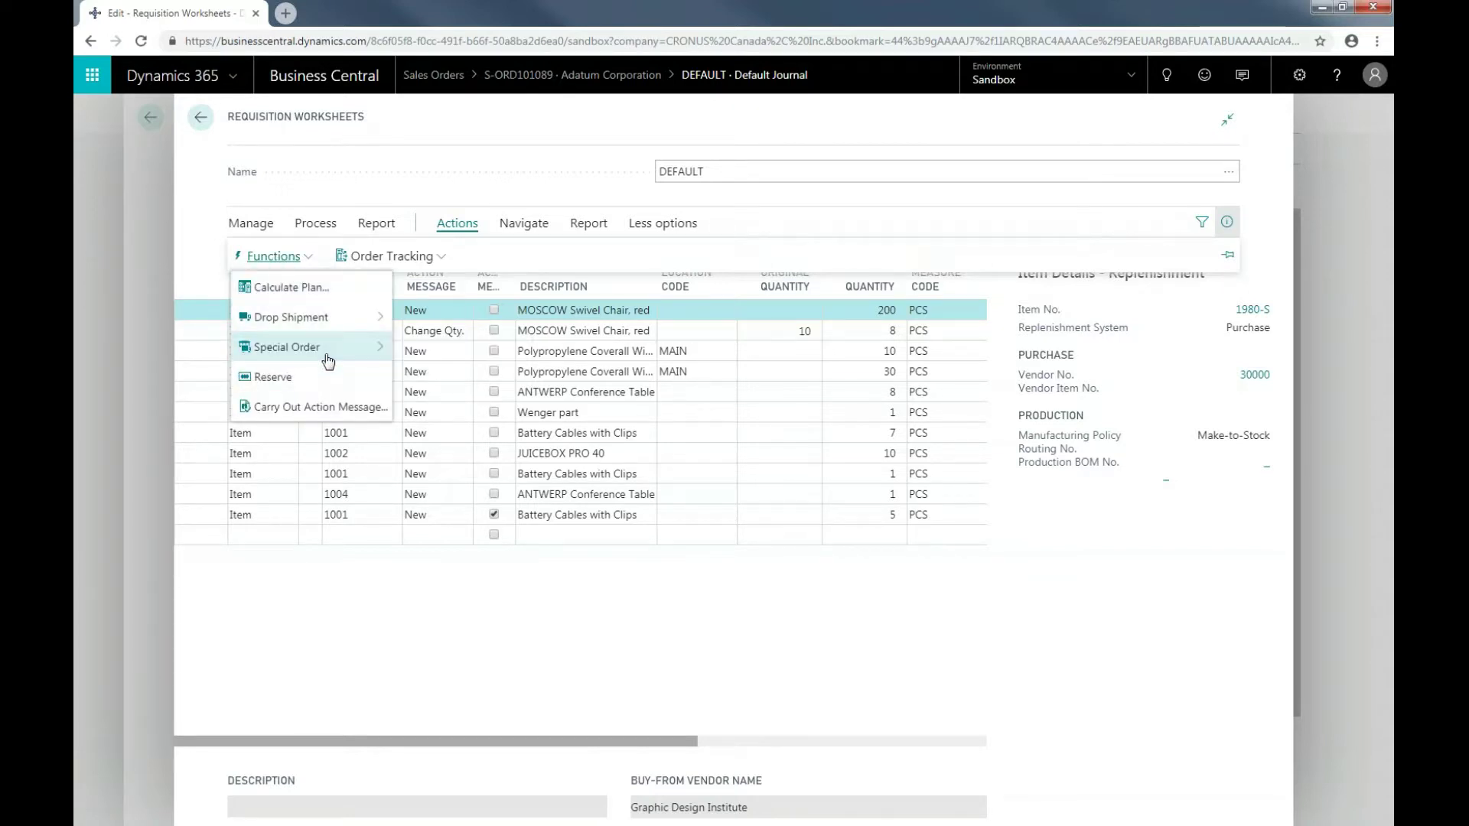
pyautogui.moveTo(329, 360)
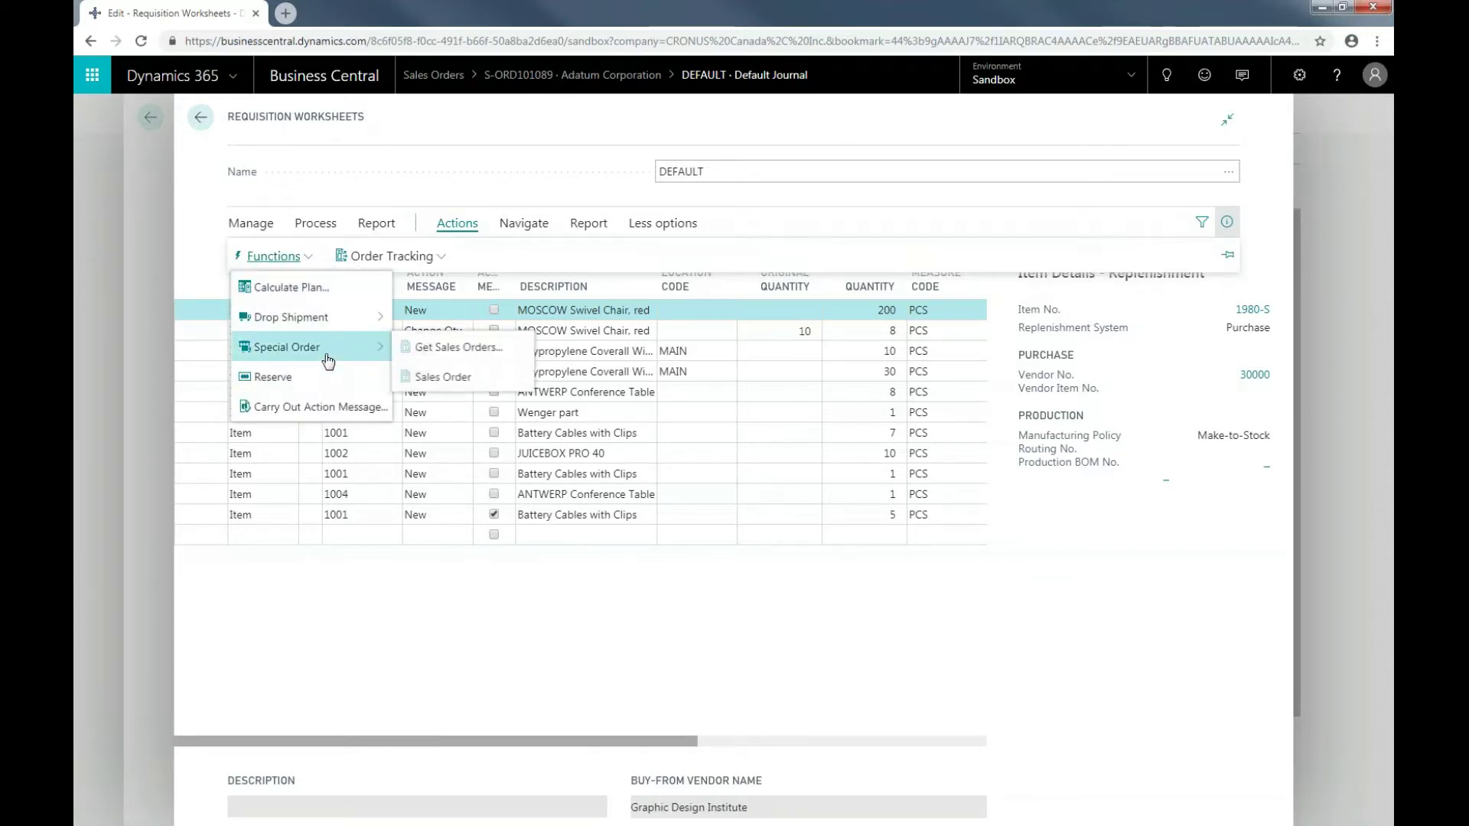
pyautogui.click(463, 348)
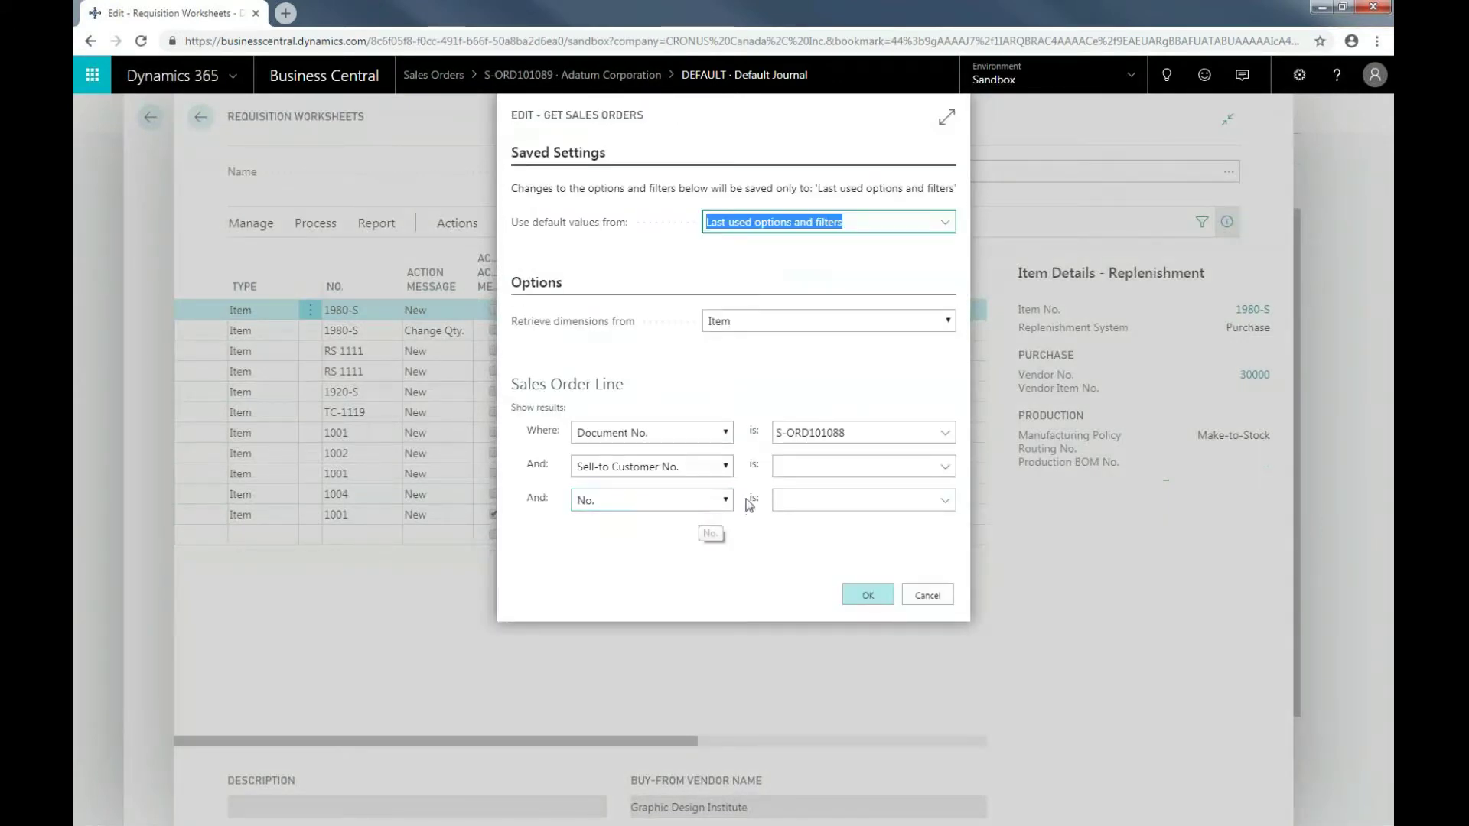
# Step: Filter to sales order S-ORD101089 and pull its special-order chair line into the worksheet
pyautogui.click(944, 434)
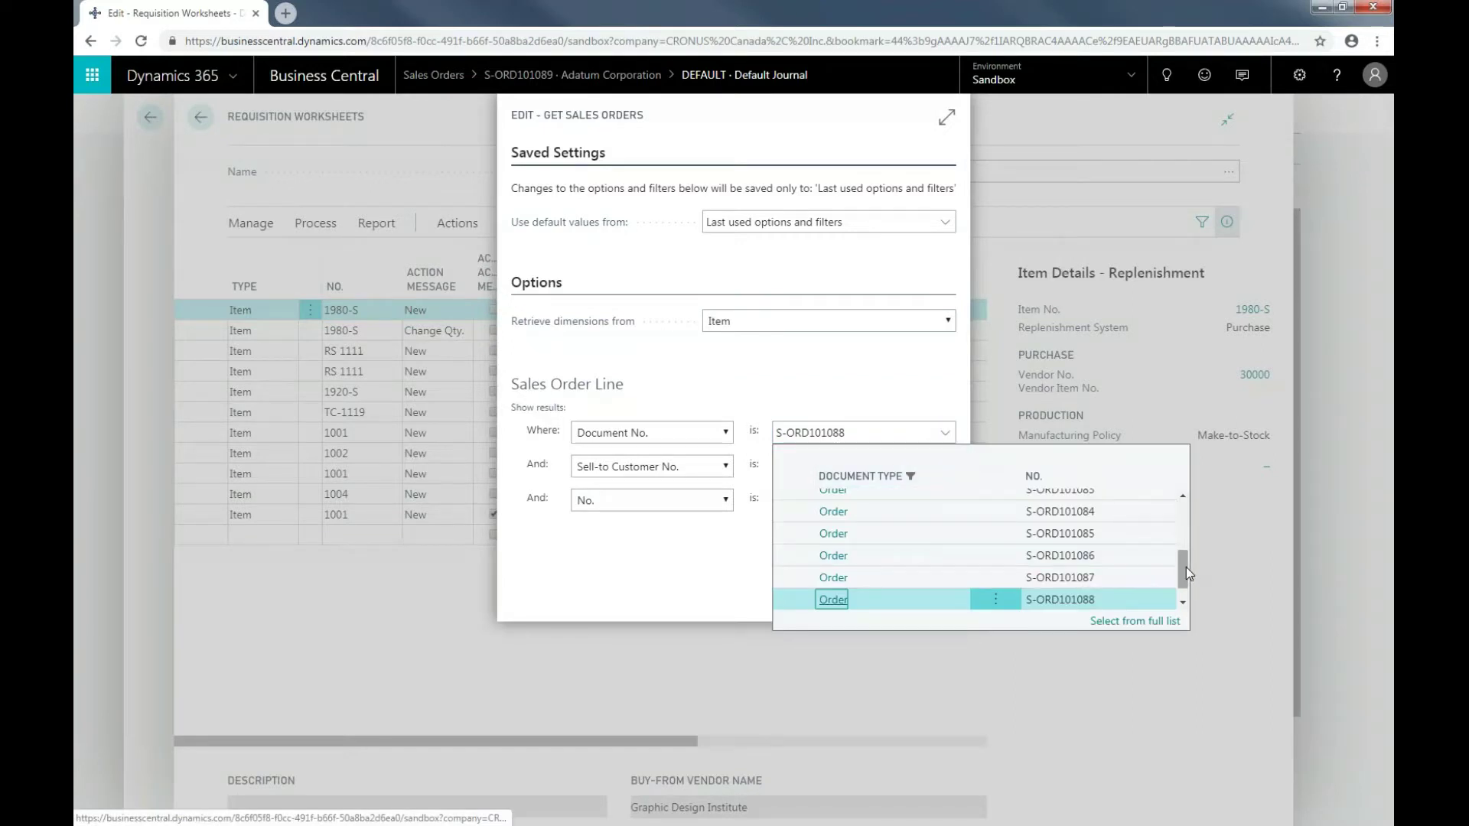
pyautogui.scroll(-1, 1184, 582)
pyautogui.click(835, 600)
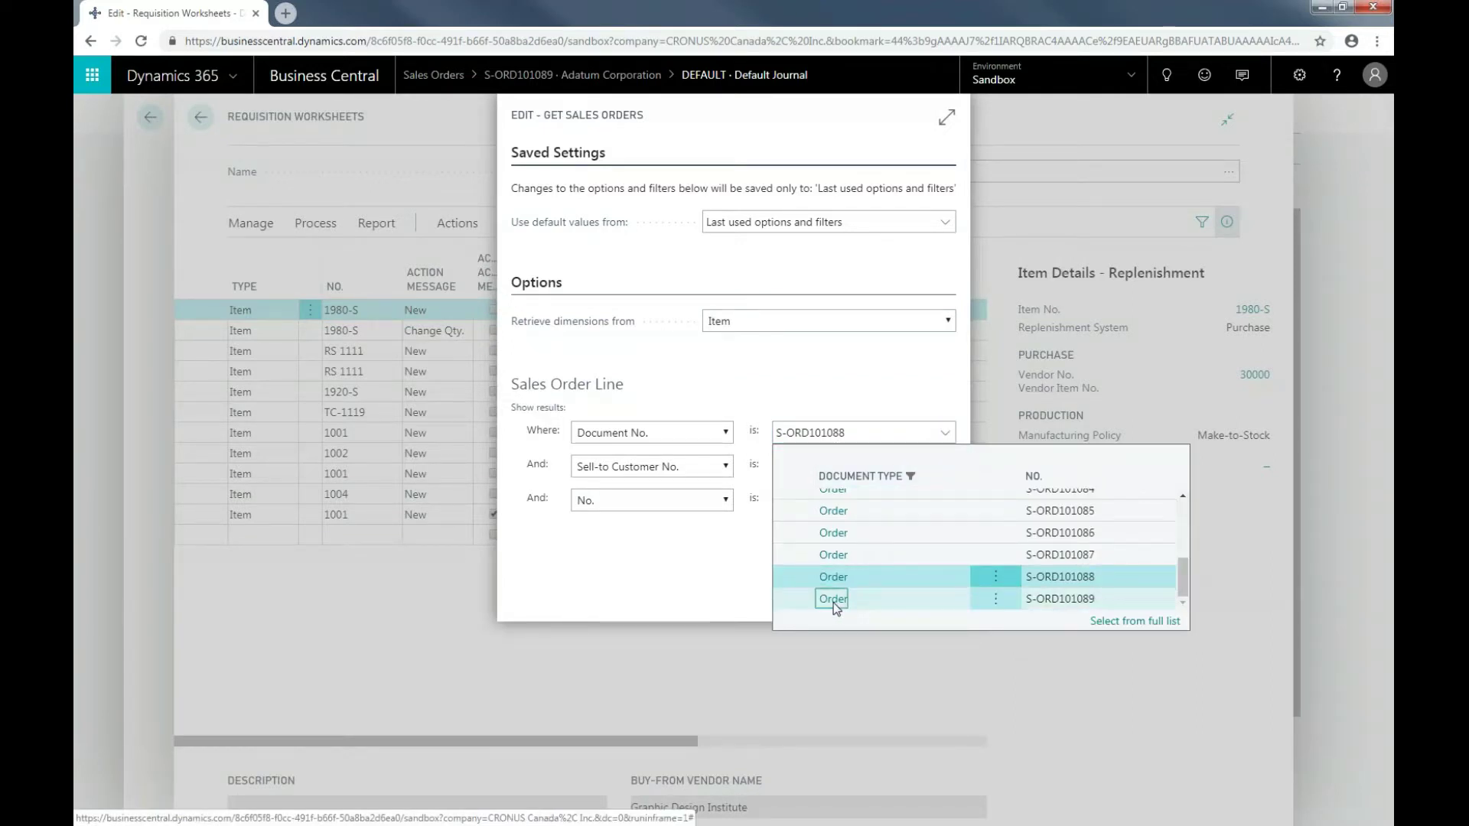
pyautogui.click(862, 601)
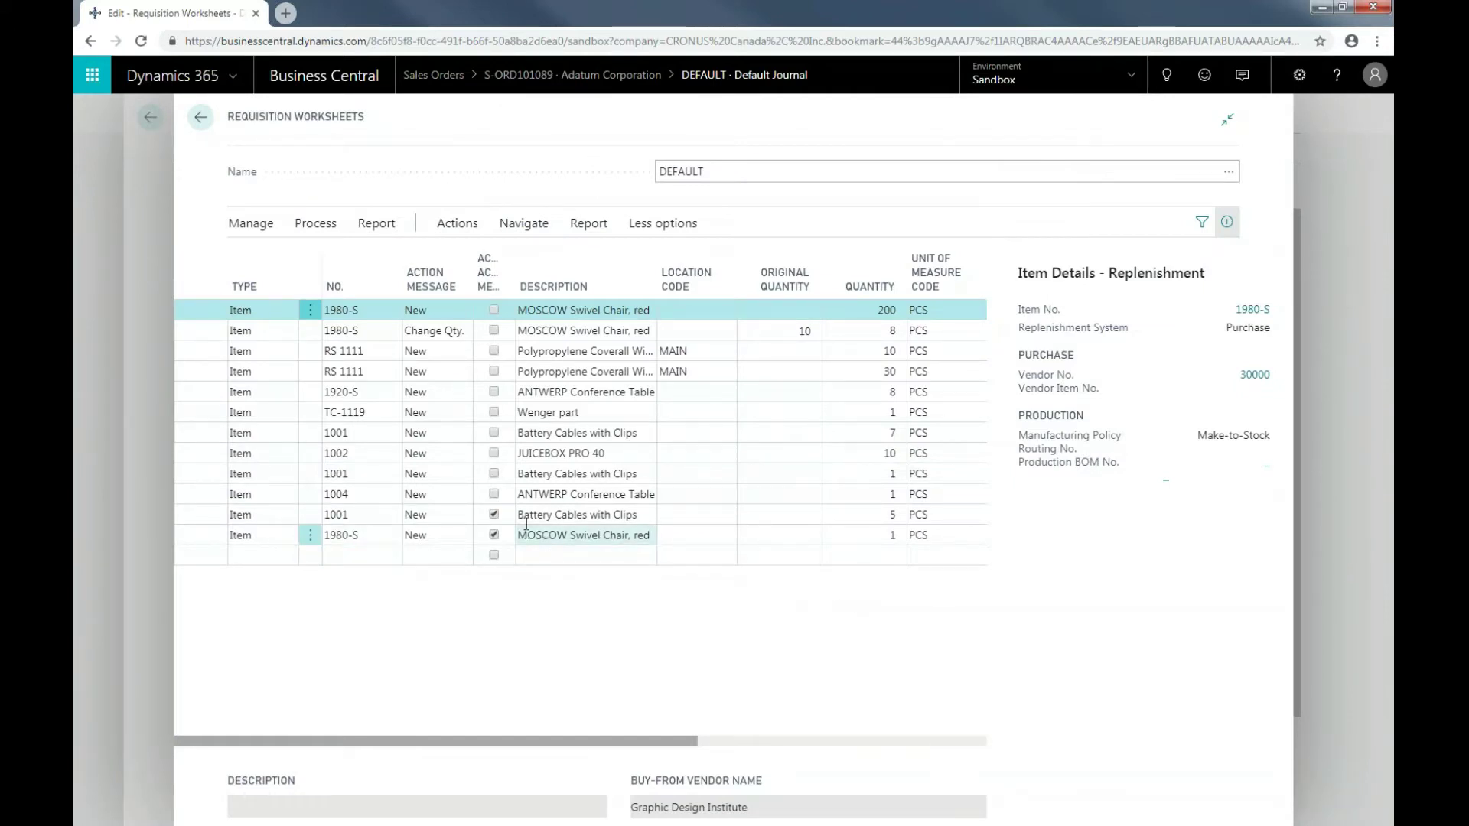
# Step: Exclude the 1001 Battery Cables line, then carry out action messages with Print Orders on
pyautogui.click(493, 517)
pyautogui.click(494, 517)
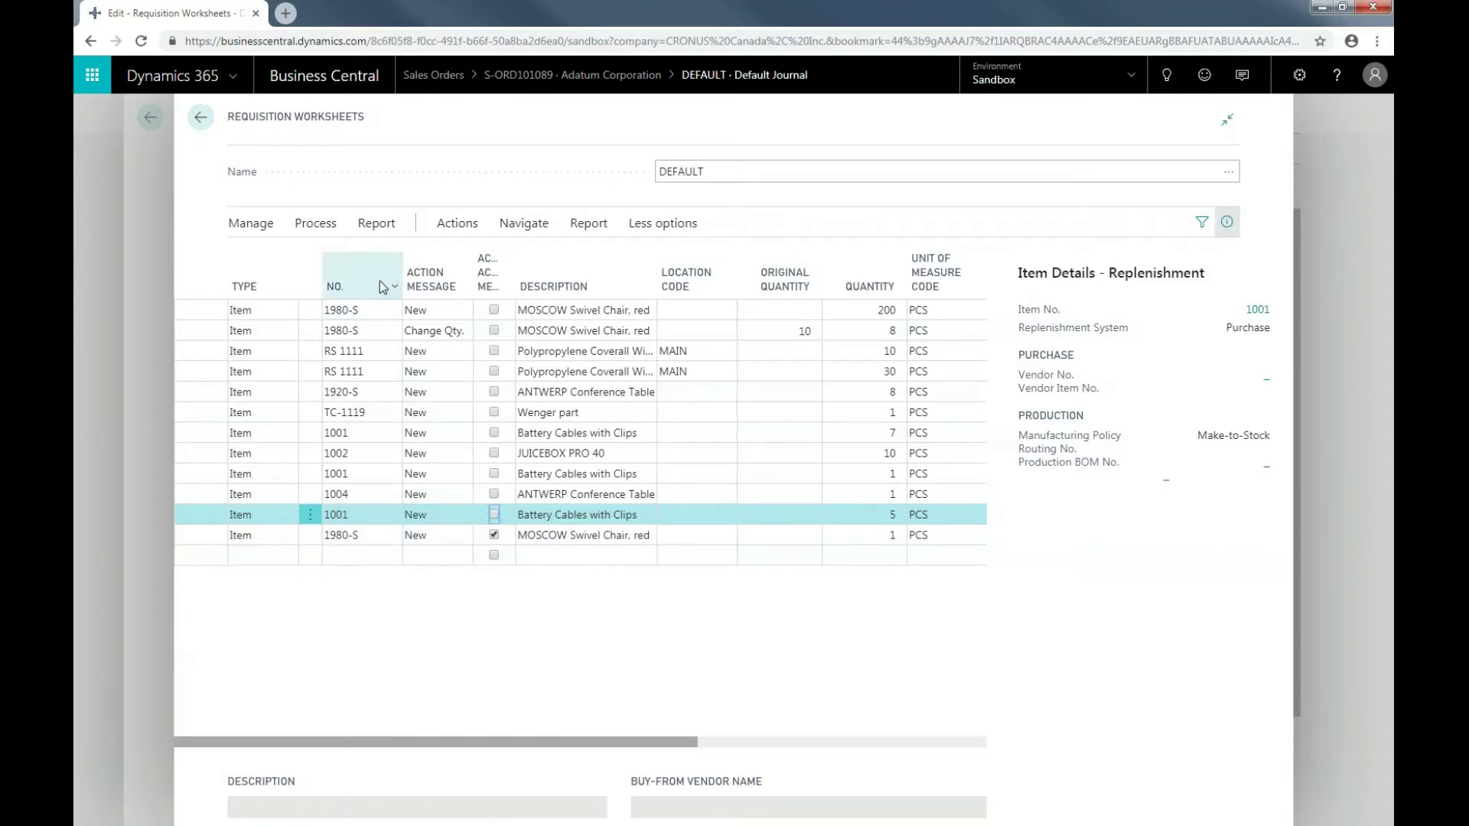
pyautogui.click(334, 228)
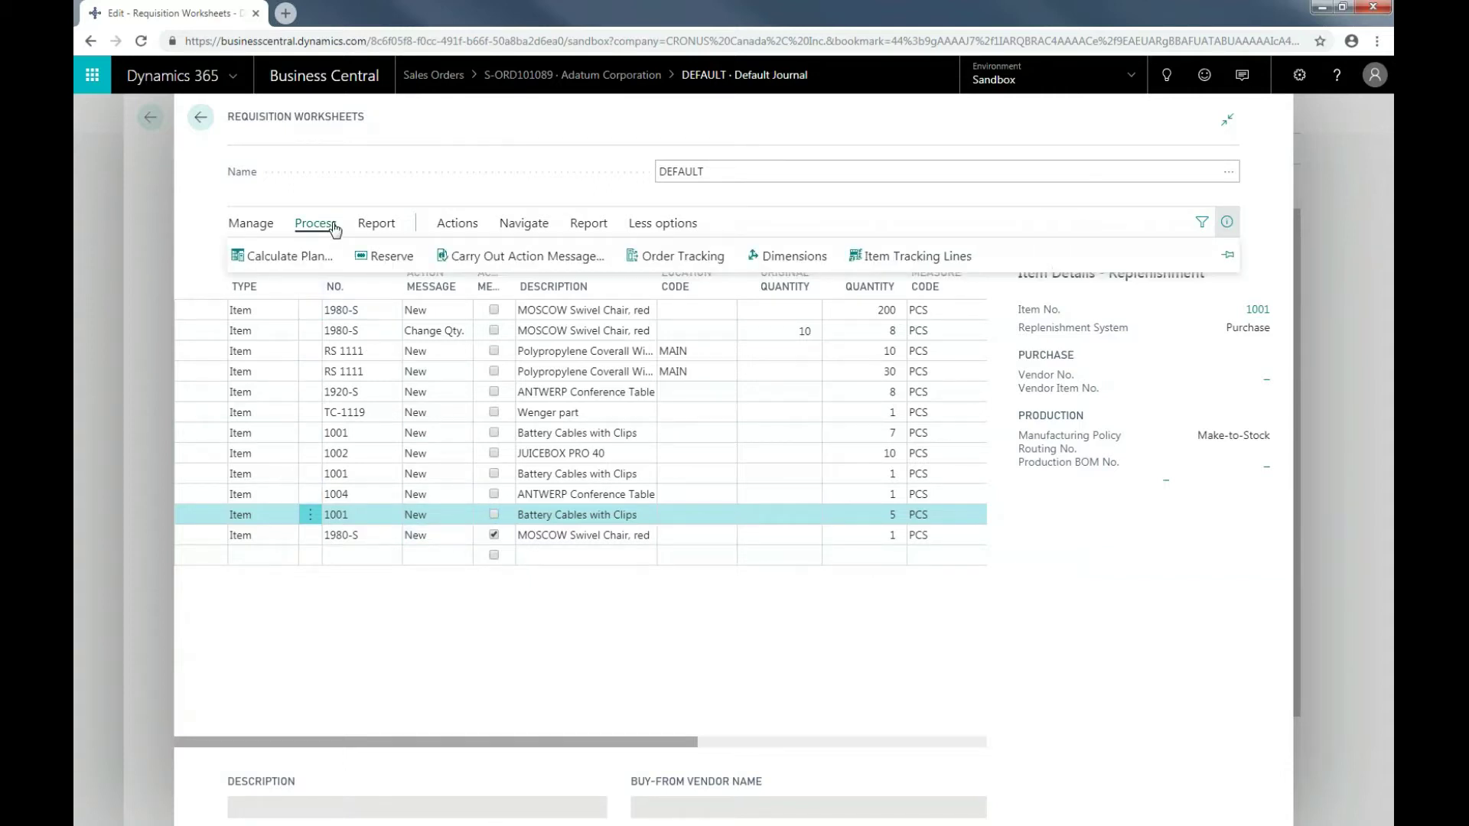
pyautogui.click(502, 259)
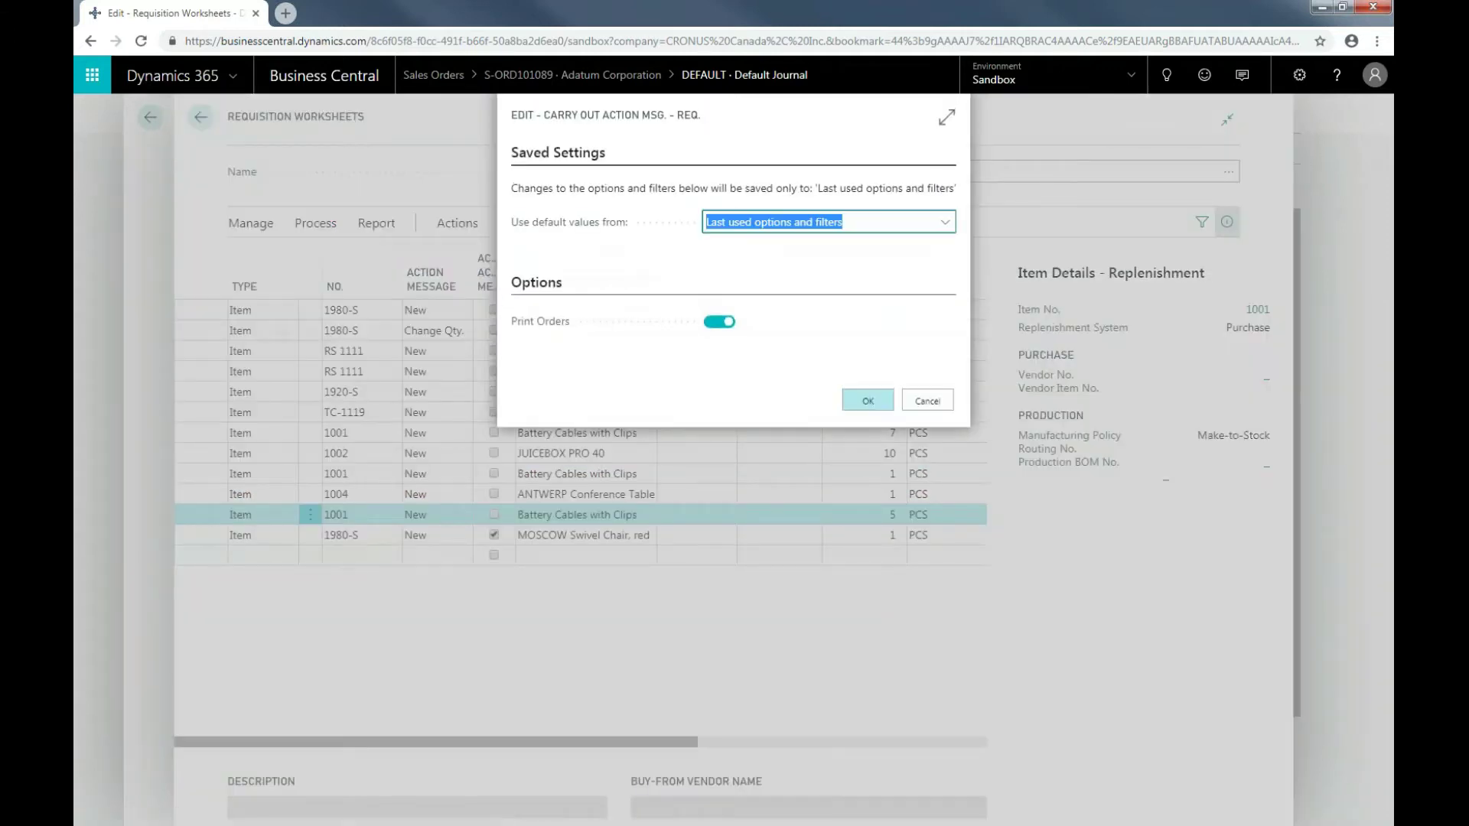
pyautogui.click(874, 401)
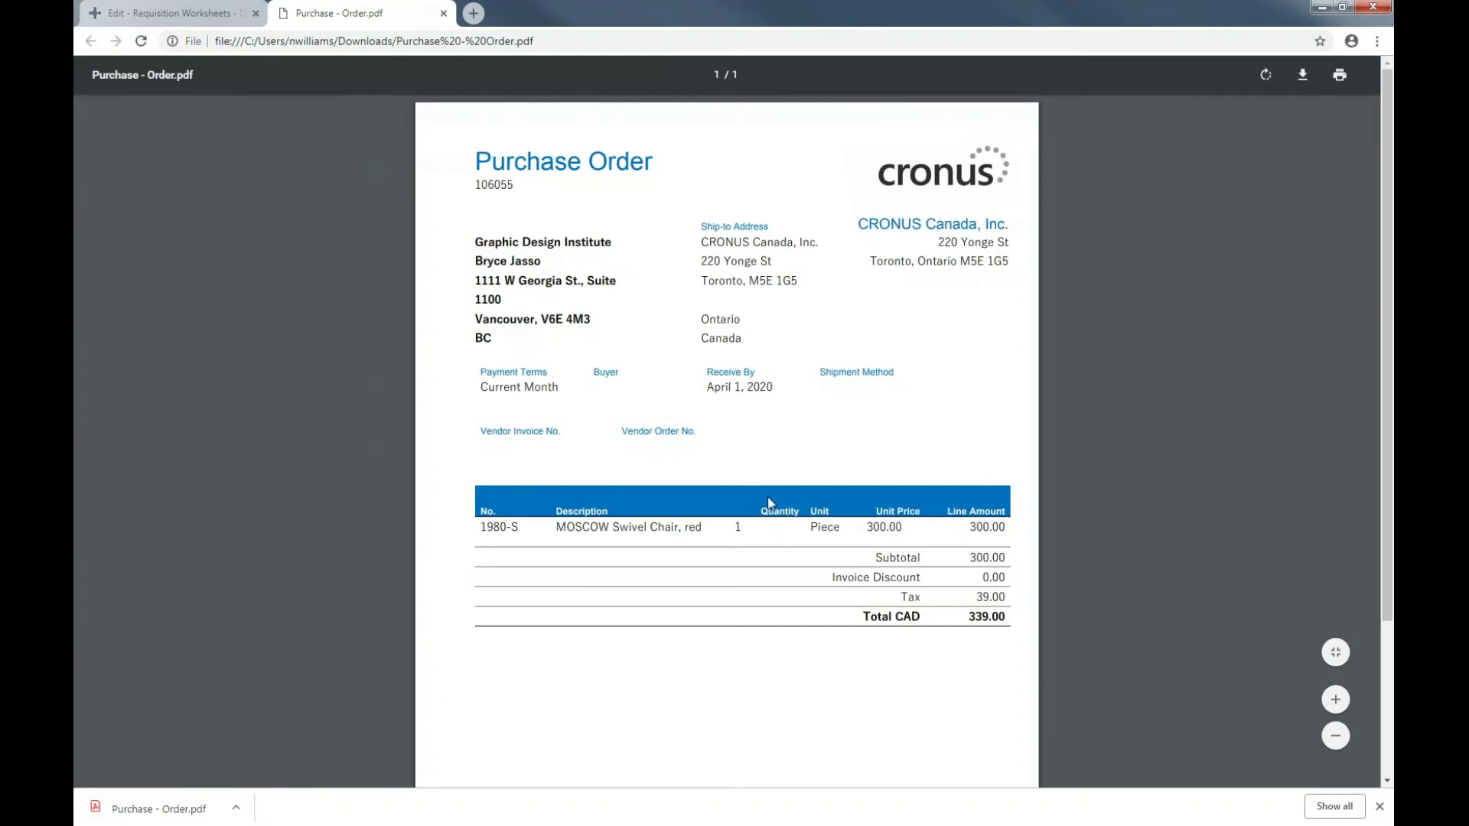
# Step: Scroll through the Purchase - Order PDF showing the 339.00 CAD total
pyautogui.scroll(-3, 886, 639)
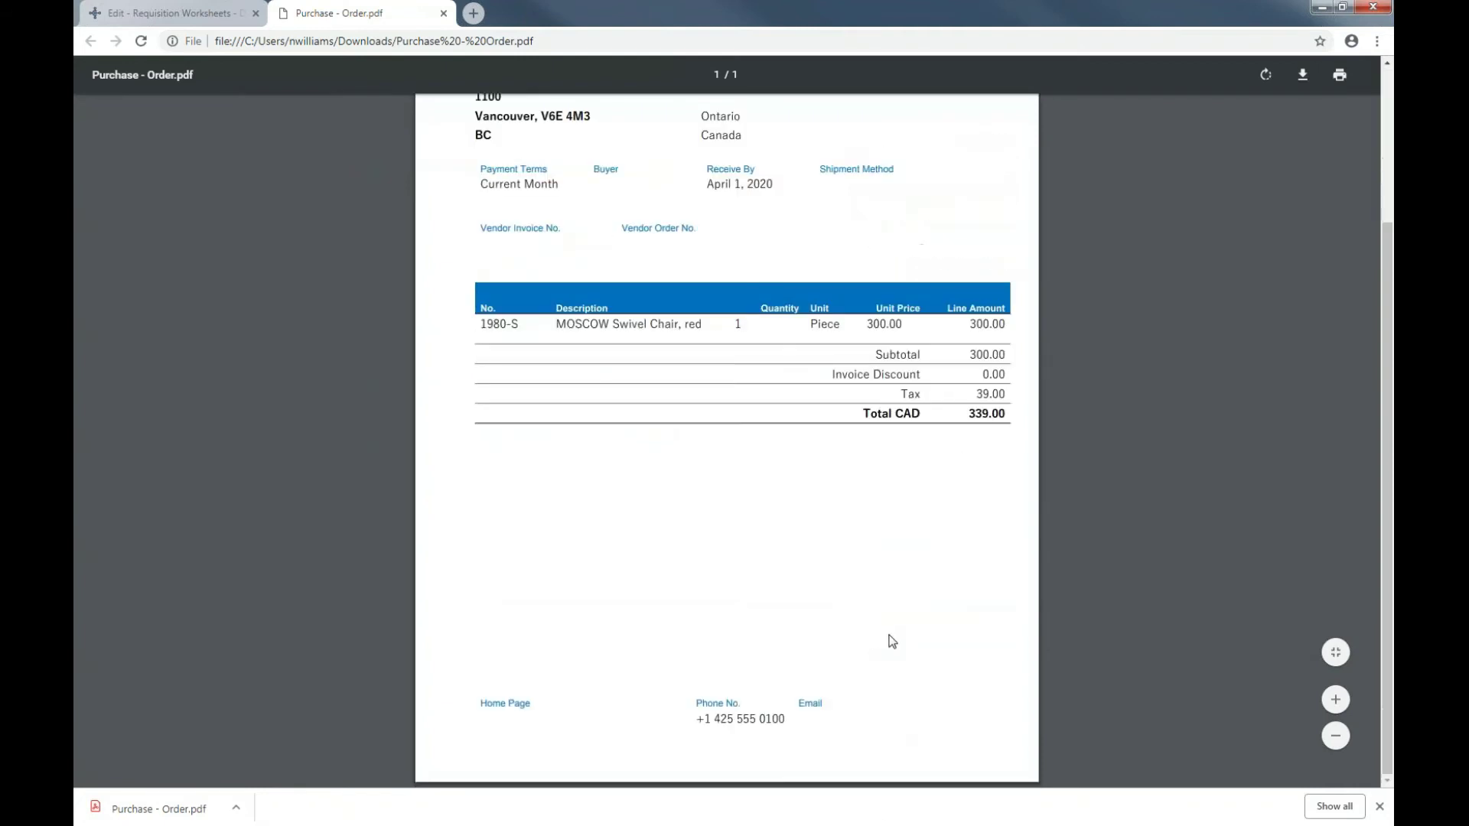